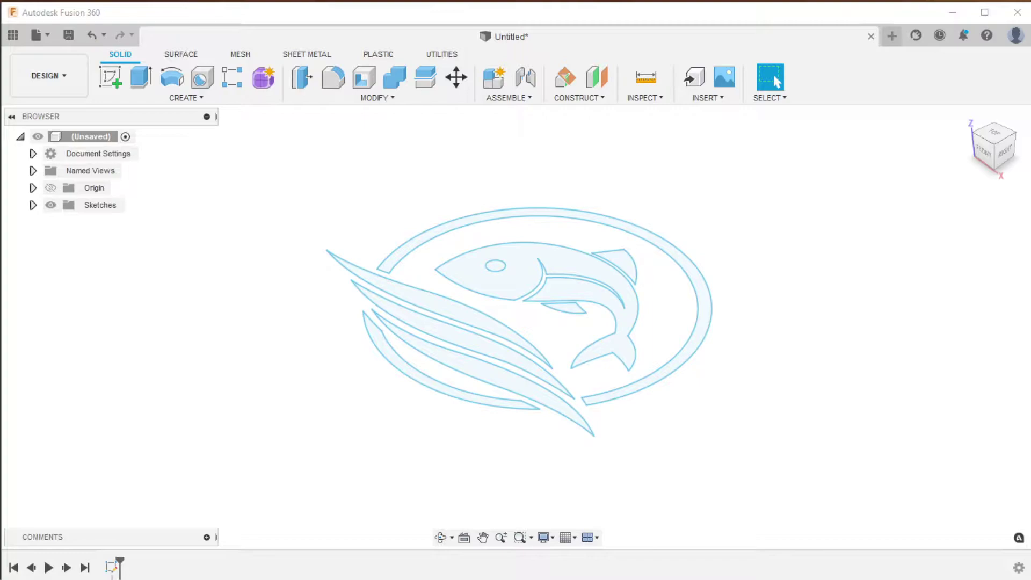
Step: Open the AdobeStock_168103457.ai fish icon file from the Tutorial folder in Illustrator
{"action": "key", "text": "alt+Tab"}
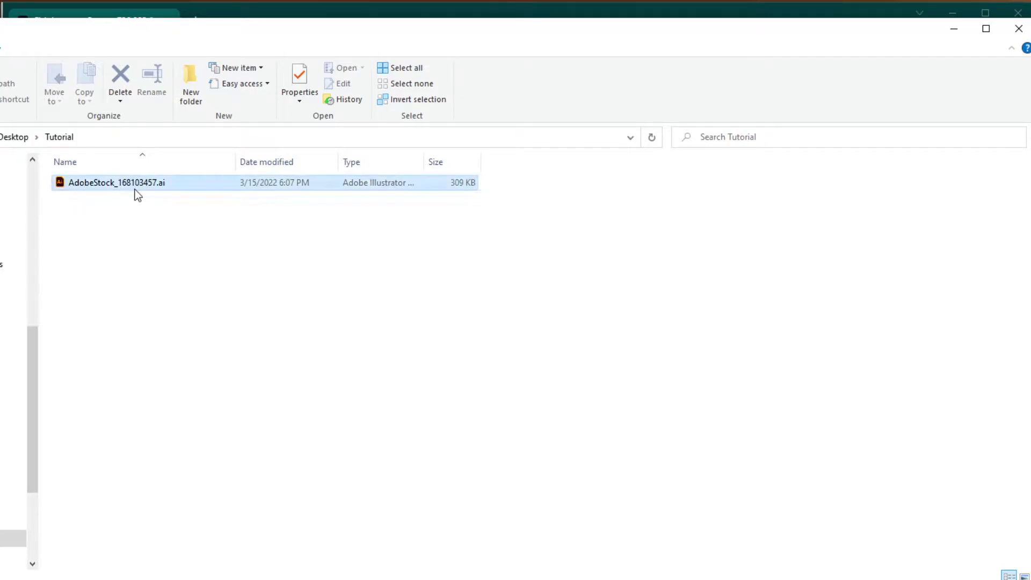
{"action": "double_click", "coordinate": [133, 185]}
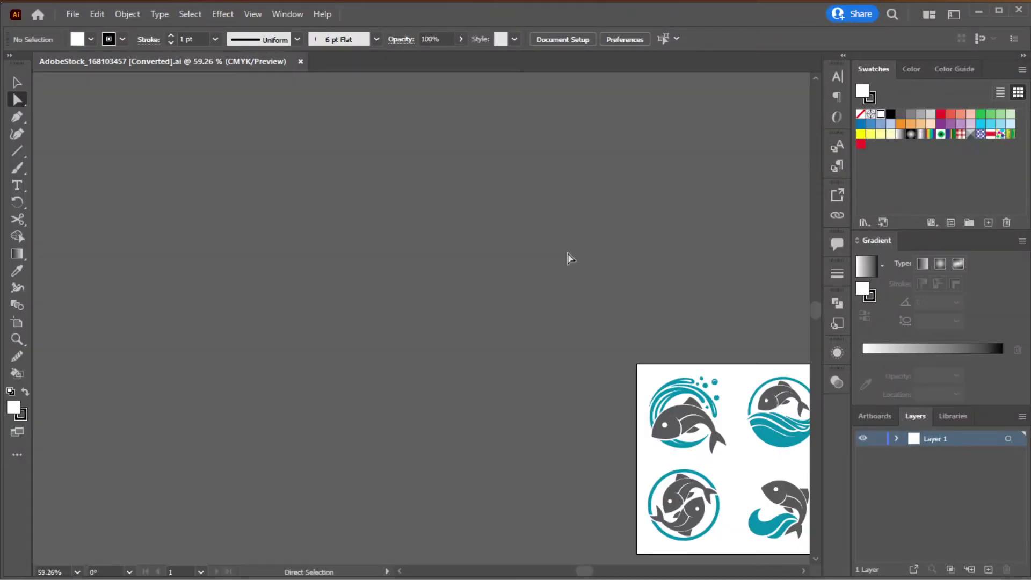
Step: Marquee-select the fish-in-circle logo with waves from the icon set and copy it
{"action": "left_click_drag", "start_coordinate": [727, 446], "coordinate": [564, 276]}
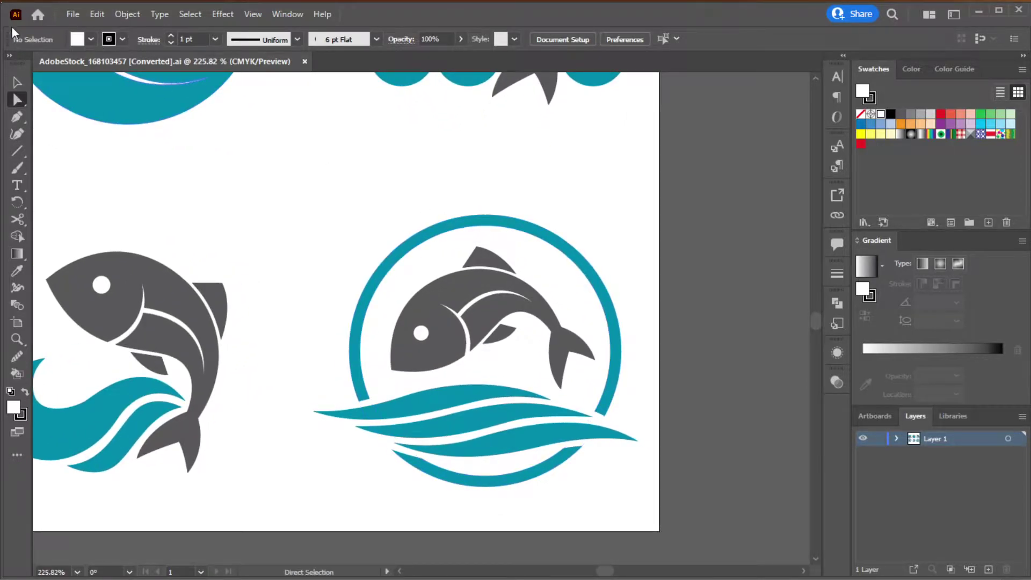
{"action": "left_click", "coordinate": [18, 82]}
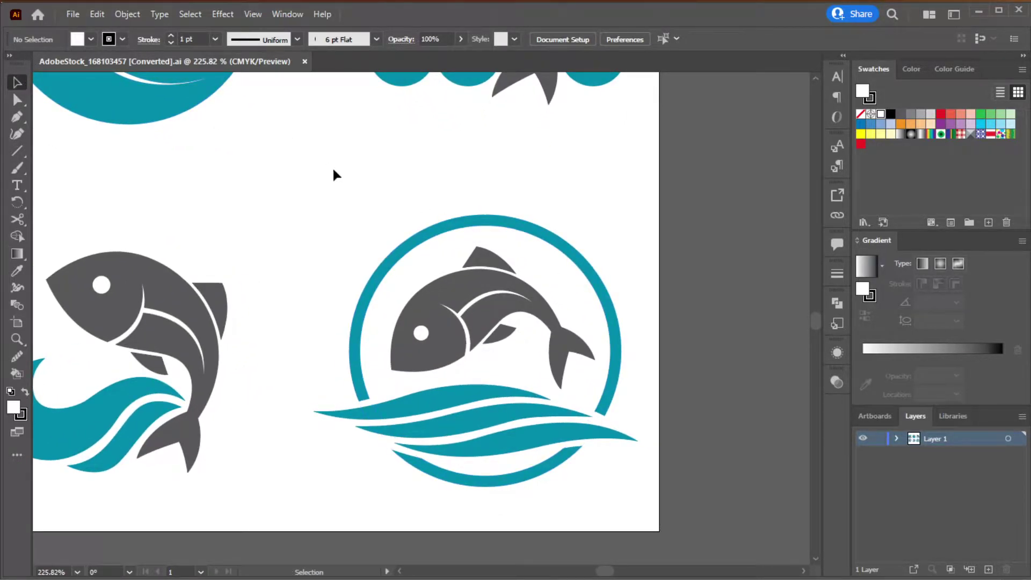
{"action": "left_click_drag", "start_coordinate": [301, 171], "coordinate": [679, 528]}
{"action": "key", "text": "ctrl"}
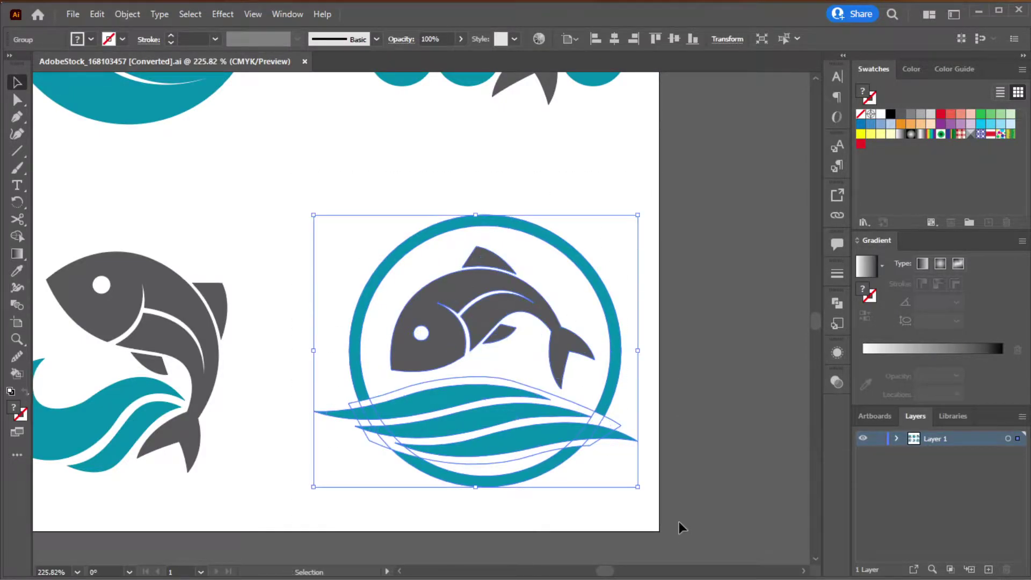
{"action": "key", "text": "ctrl"}
Step: Create a new 8 x 8 in document and paste the fish logo into it
{"action": "key", "text": "ctrl+n"}
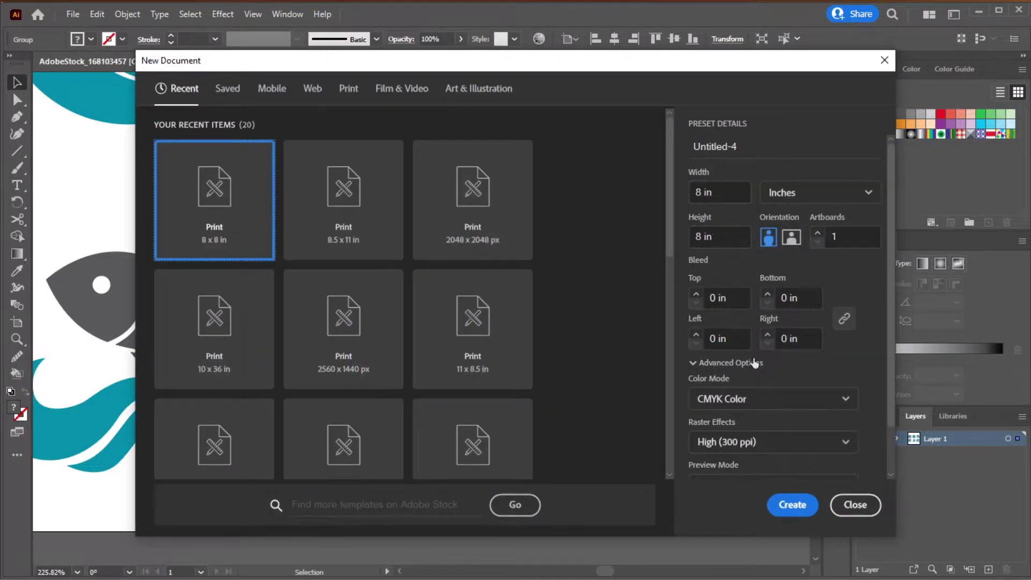
{"action": "left_click", "coordinate": [793, 505]}
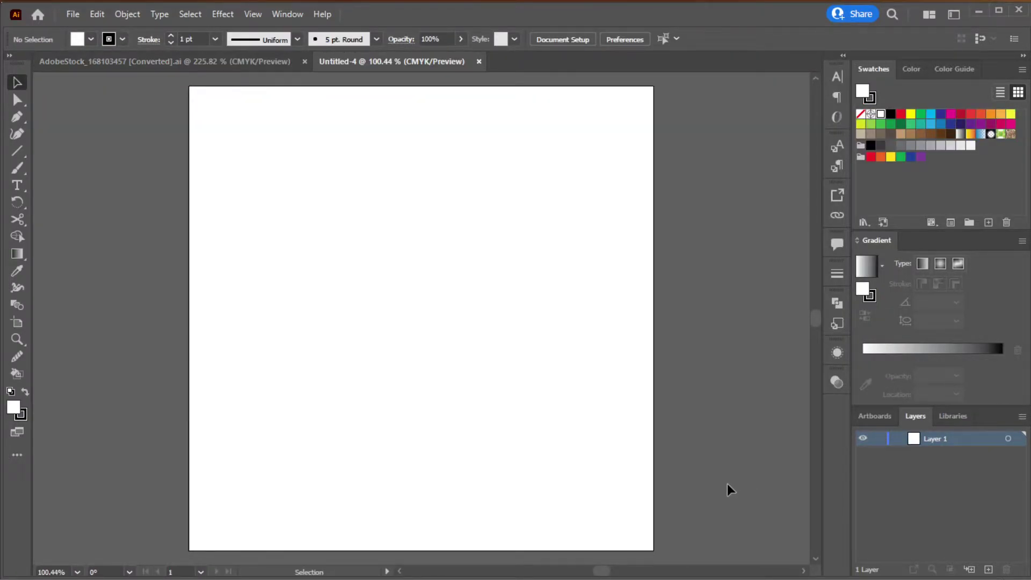
{"action": "key", "text": "ctrl+v"}
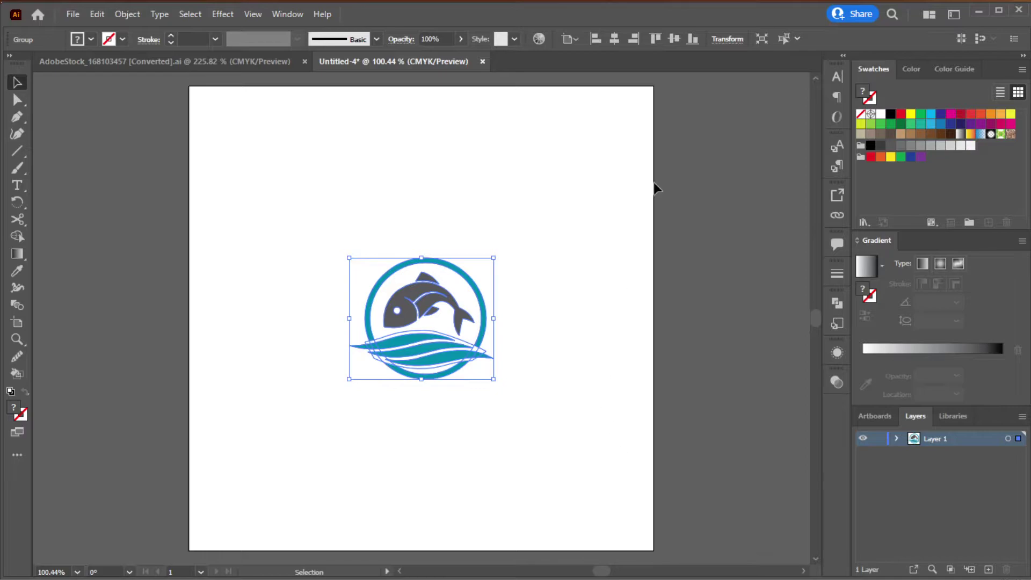
Step: Resize the pasted logo to a width of 4 in
{"action": "left_click", "coordinate": [535, 228]}
{"action": "left_click_drag", "start_coordinate": [320, 223], "coordinate": [584, 443]}
{"action": "left_click", "coordinate": [734, 44]}
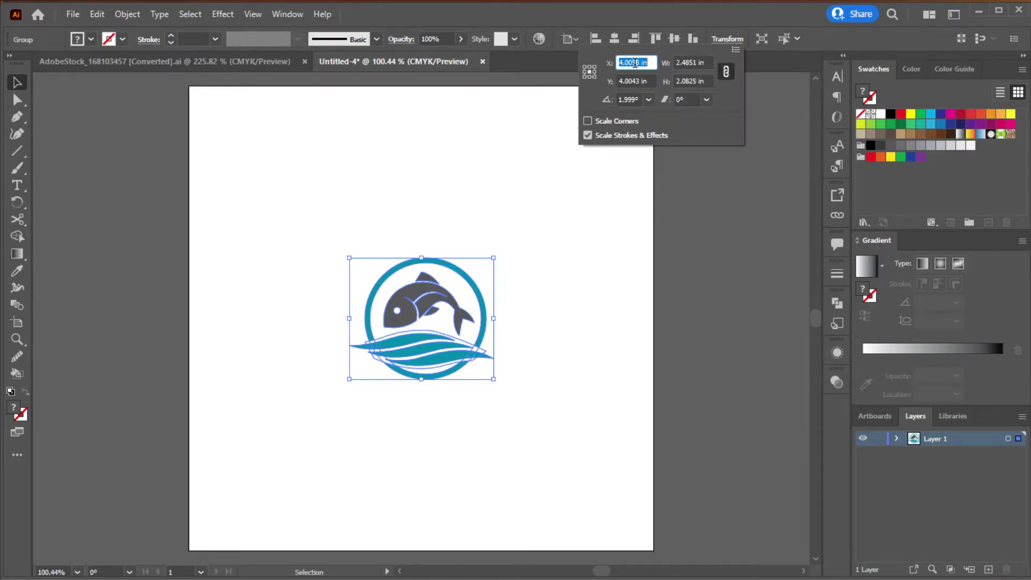
{"action": "left_click", "coordinate": [705, 64]}
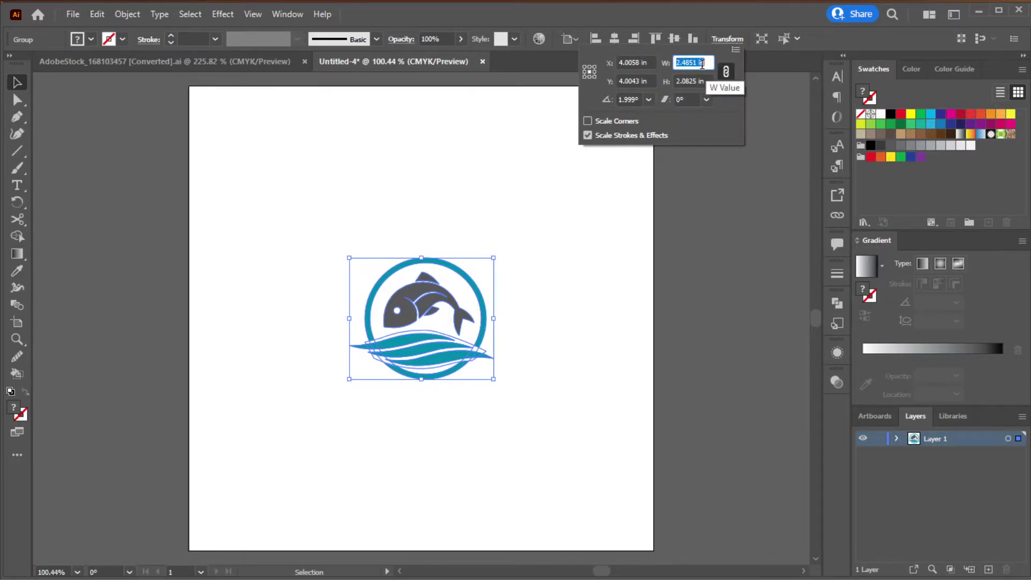
{"action": "type", "text": "4"}
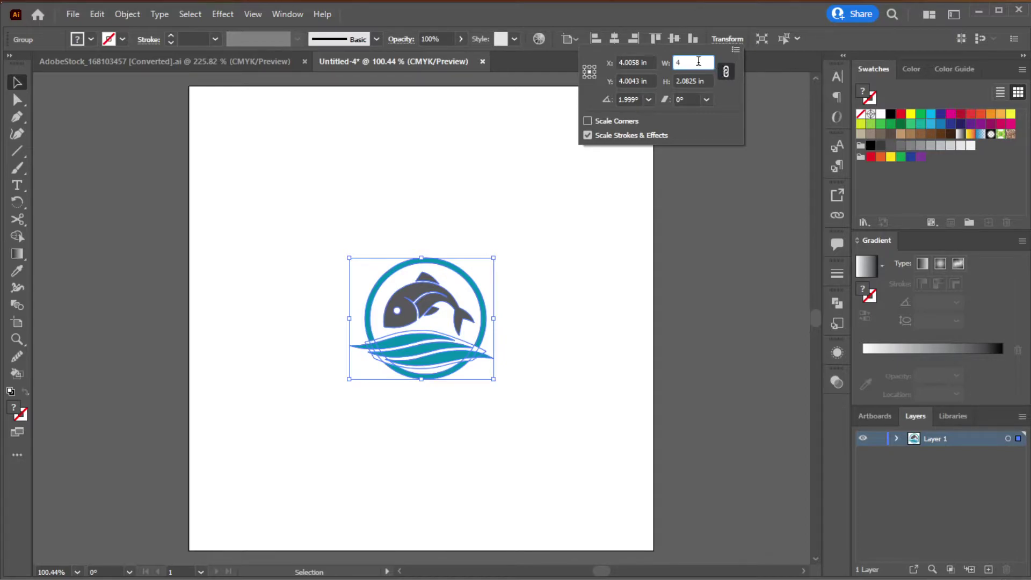
{"action": "key", "text": "Return"}
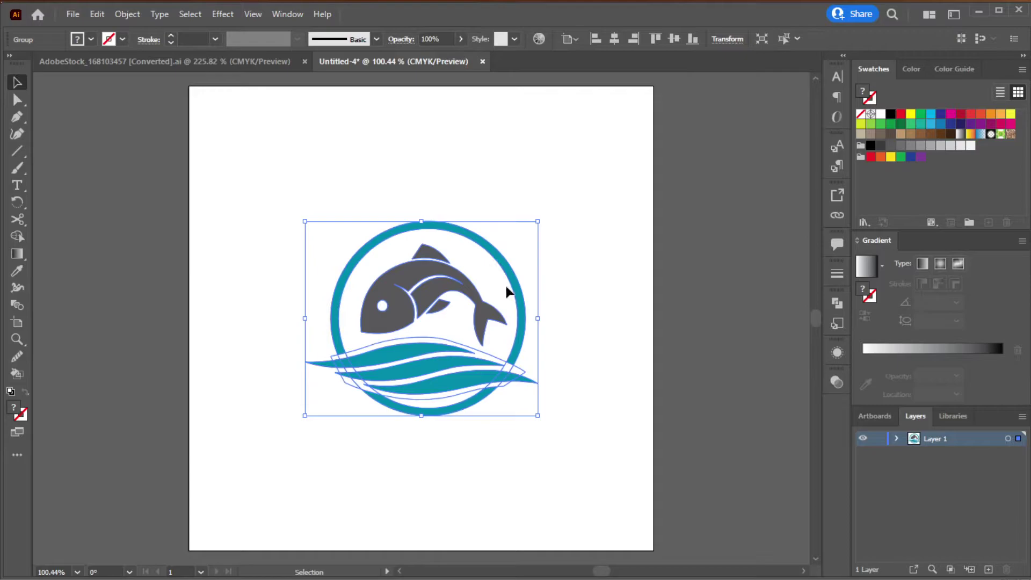
{"action": "left_click", "coordinate": [562, 327]}
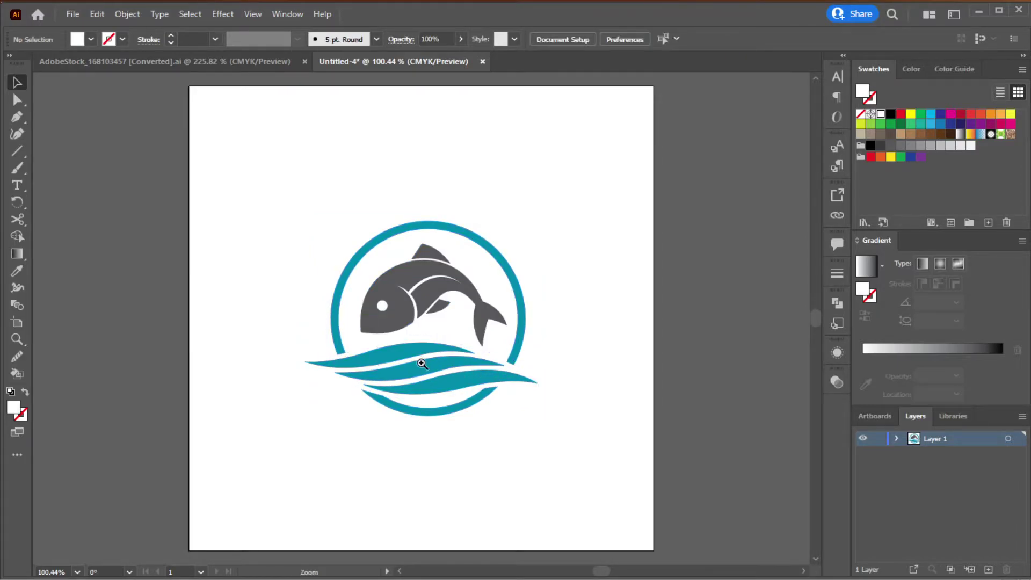
Step: Zoom in and marquee-select the entire 4 in fish logo group
{"action": "scroll", "coordinate": [424, 360], "scroll_direction": "up", "scroll_amount": 3, "text": "alt"}
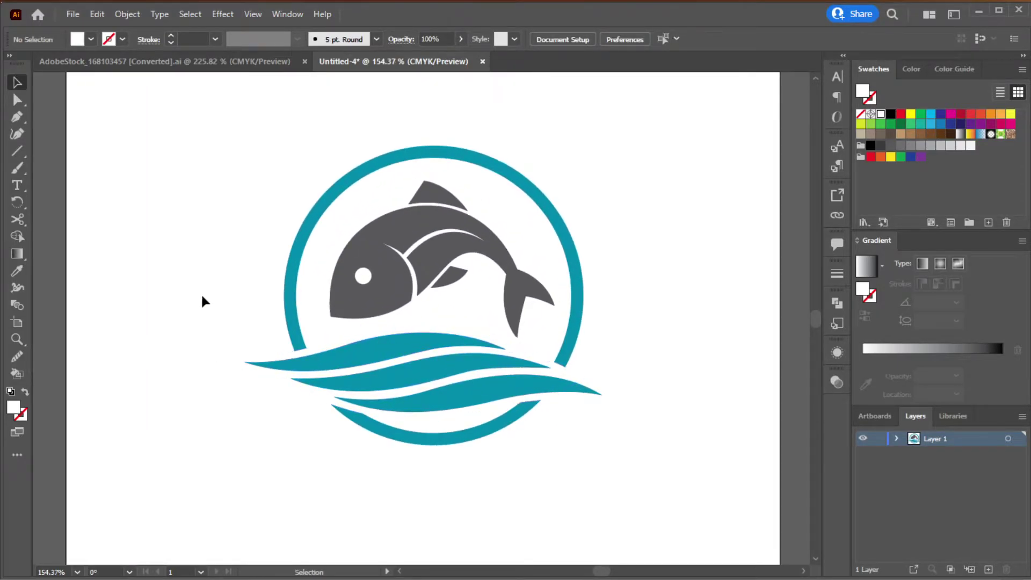
{"action": "left_click_drag", "start_coordinate": [203, 299], "coordinate": [649, 506]}
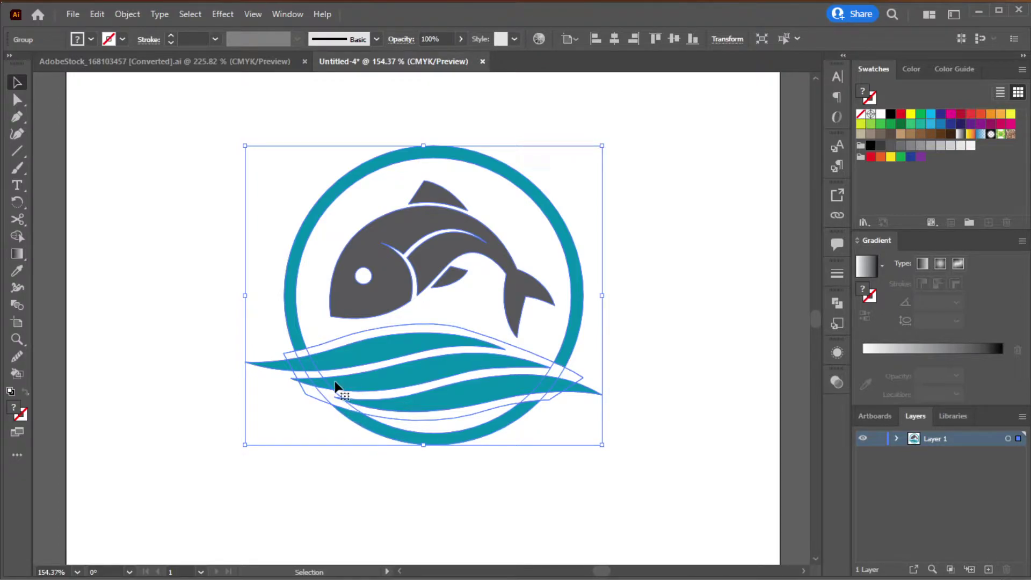
{"action": "left_click", "coordinate": [257, 229]}
{"action": "left_click_drag", "start_coordinate": [196, 156], "coordinate": [698, 480]}
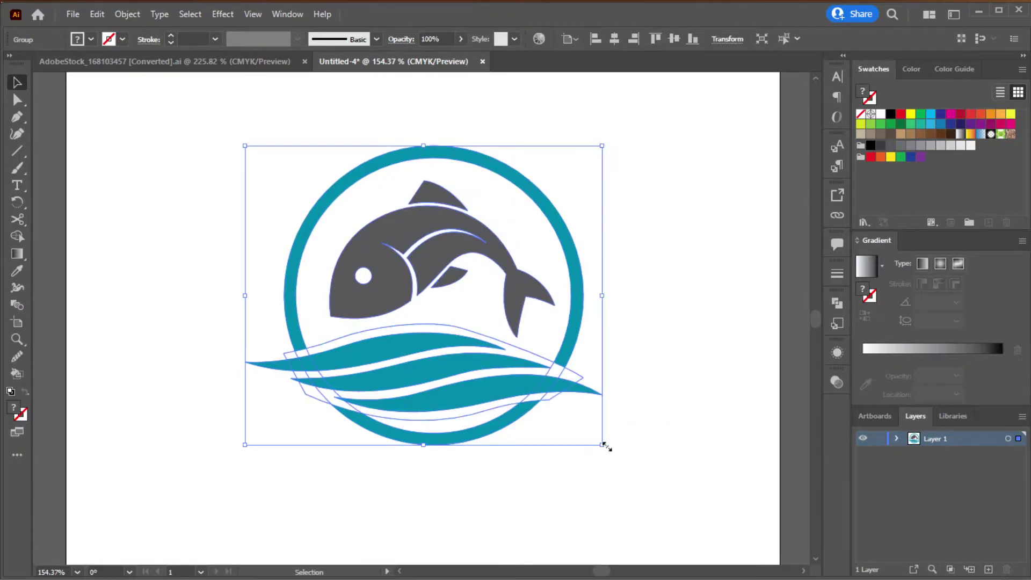
Step: Merge the top wave's pieces into one shape with the Shape Builder
{"action": "left_click", "coordinate": [17, 237]}
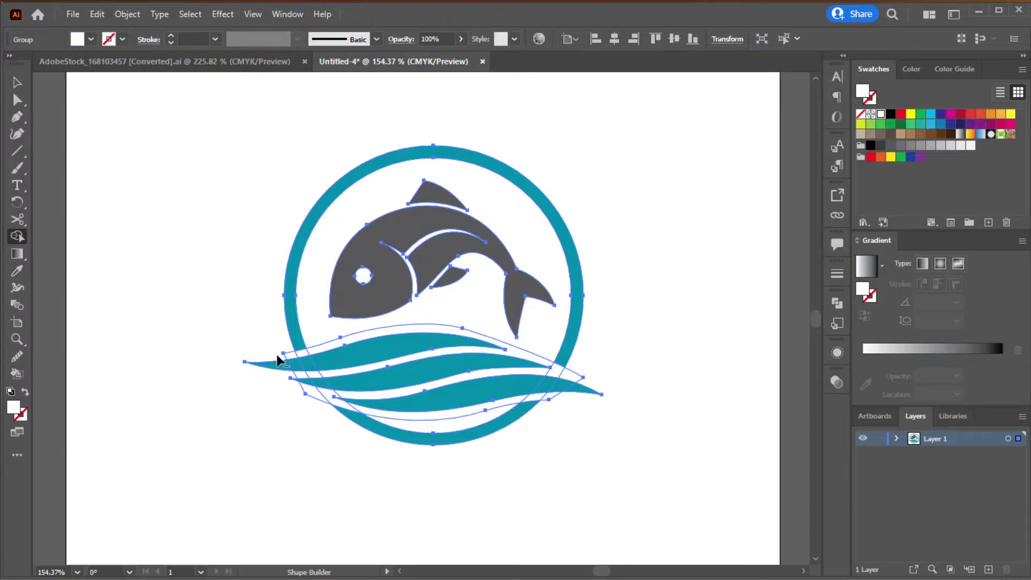
{"action": "left_click_drag", "start_coordinate": [277, 357], "coordinate": [325, 348]}
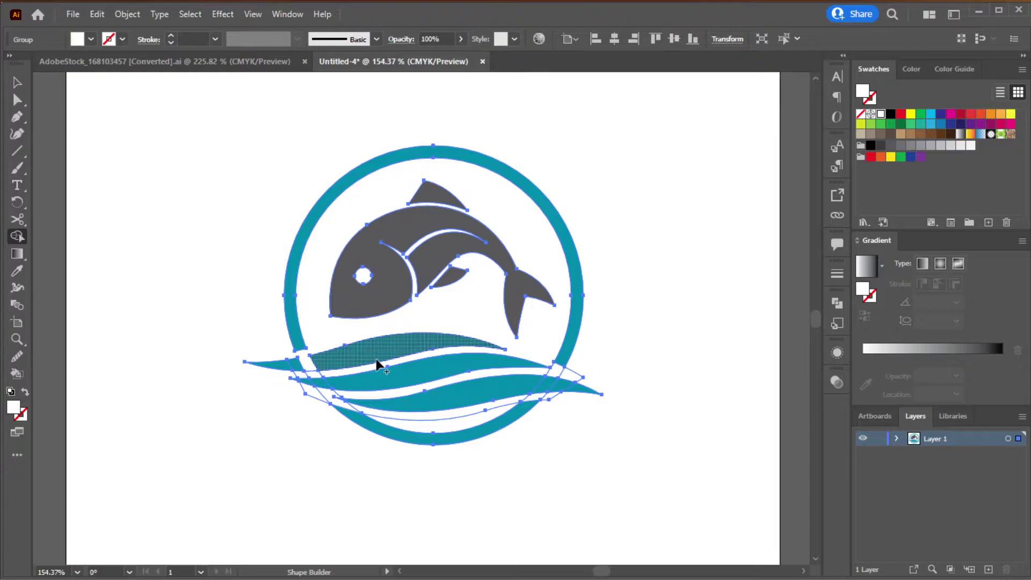
{"action": "key", "text": "ctrl"}
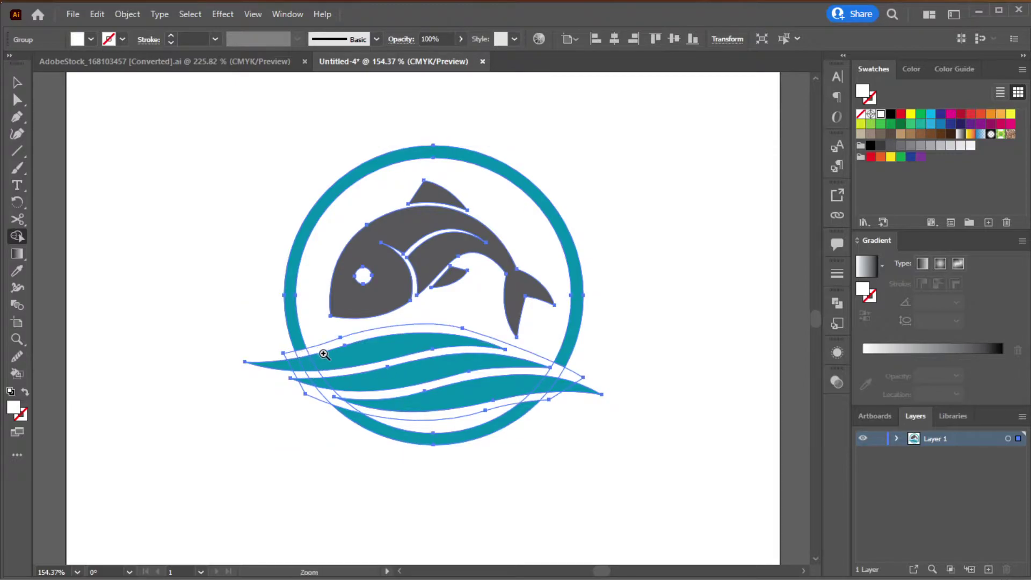
{"action": "scroll", "coordinate": [322, 352], "scroll_direction": "up", "scroll_amount": 4, "text": "alt"}
{"action": "mouse_move", "coordinate": [409, 374]}
{"action": "left_mouse_down"}
{"action": "mouse_move", "coordinate": [384, 353]}
{"action": "mouse_move", "coordinate": [285, 344]}
{"action": "mouse_move", "coordinate": [198, 326]}
{"action": "left_mouse_up"}
Step: Delete the white slivers around the top wave and left of the lower waves
{"action": "left_click", "coordinate": [248, 357], "text": "alt"}
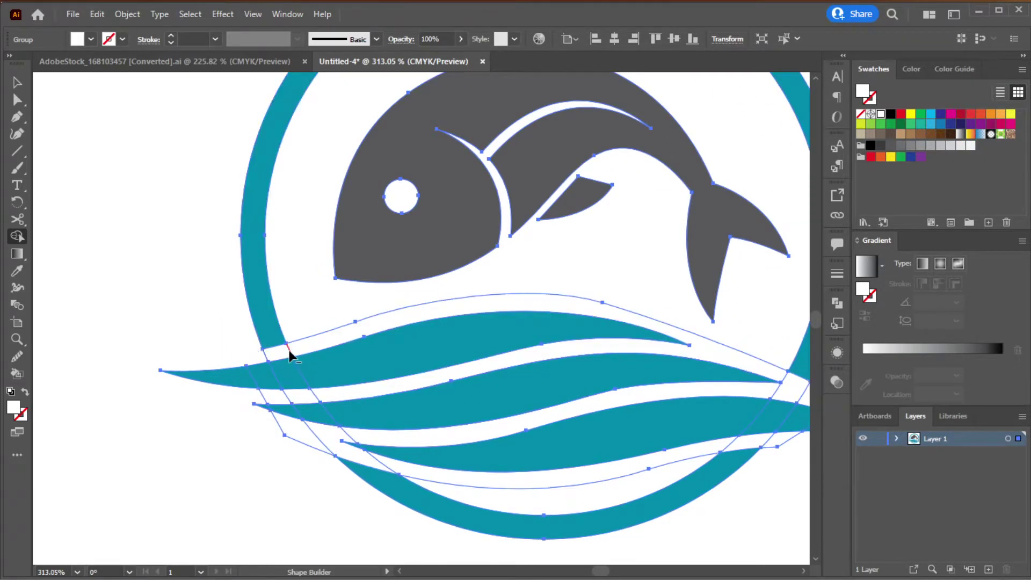
{"action": "left_click", "coordinate": [299, 352], "text": "alt"}
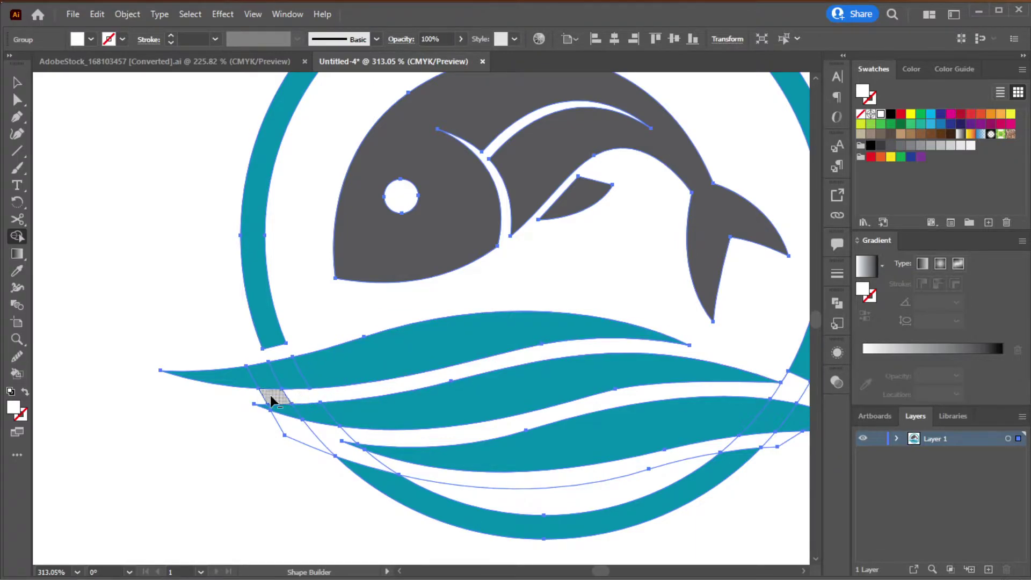
{"action": "left_click", "coordinate": [276, 415], "text": "alt"}
{"action": "left_click", "coordinate": [333, 433], "text": "alt"}
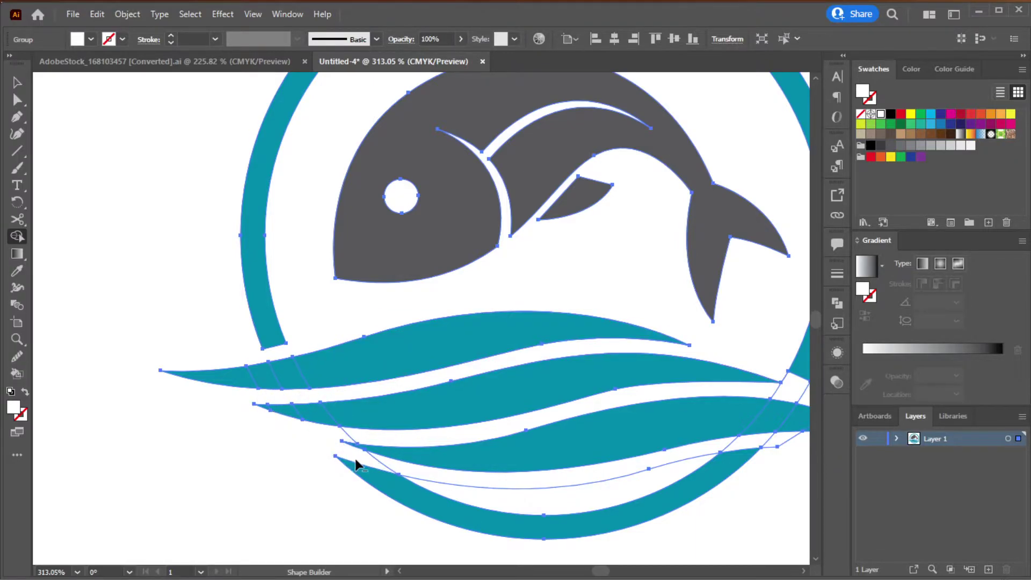
{"action": "left_click", "coordinate": [395, 466], "text": "alt"}
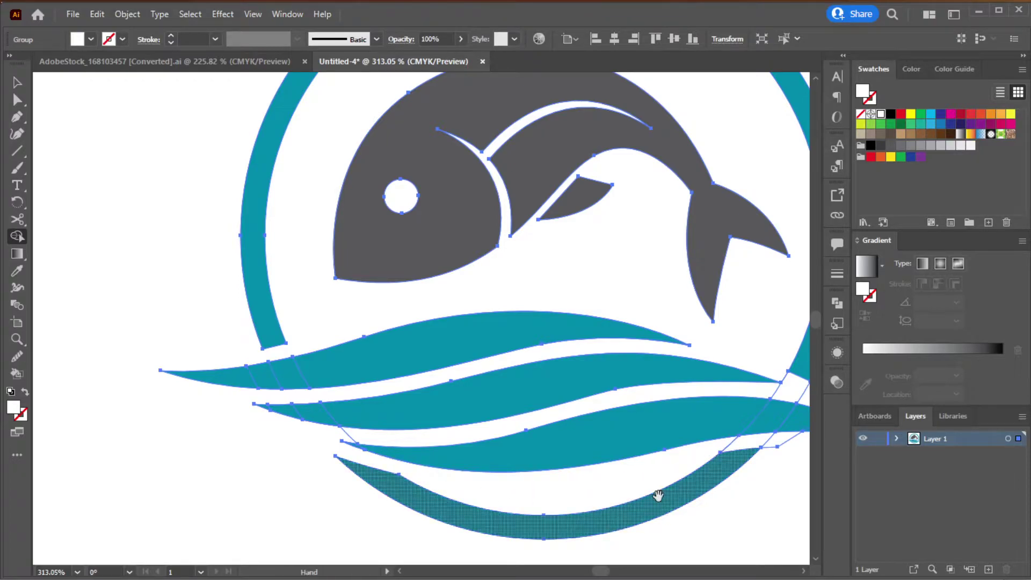
Step: Remove the remaining slivers near the circle's right side and between the middle waves
{"action": "left_click_drag", "start_coordinate": [656, 494], "coordinate": [421, 488]}
{"action": "left_click", "coordinate": [491, 436], "text": "alt"}
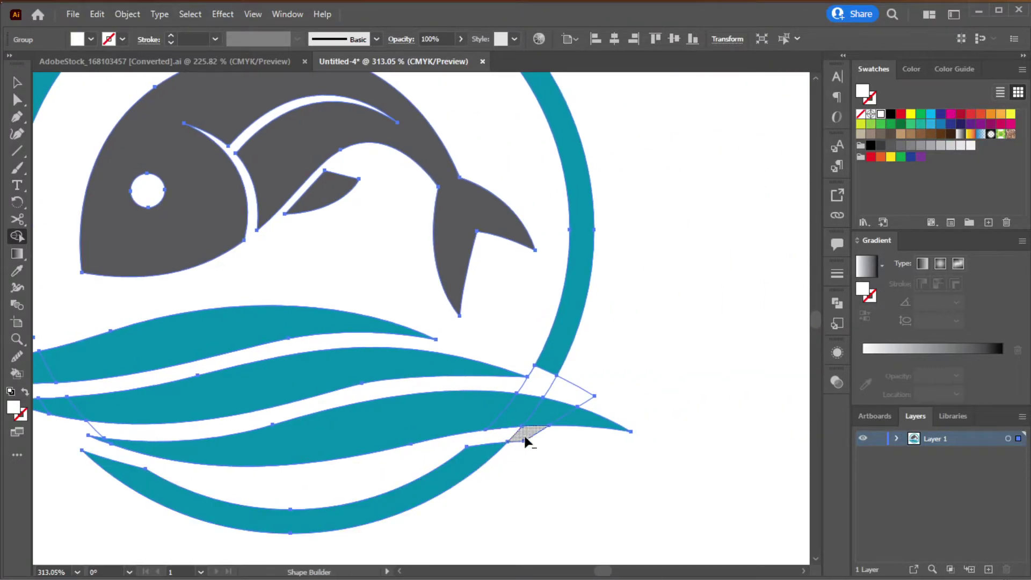
{"action": "left_click", "coordinate": [559, 387], "text": "alt"}
{"action": "left_click", "coordinate": [538, 381], "text": "alt"}
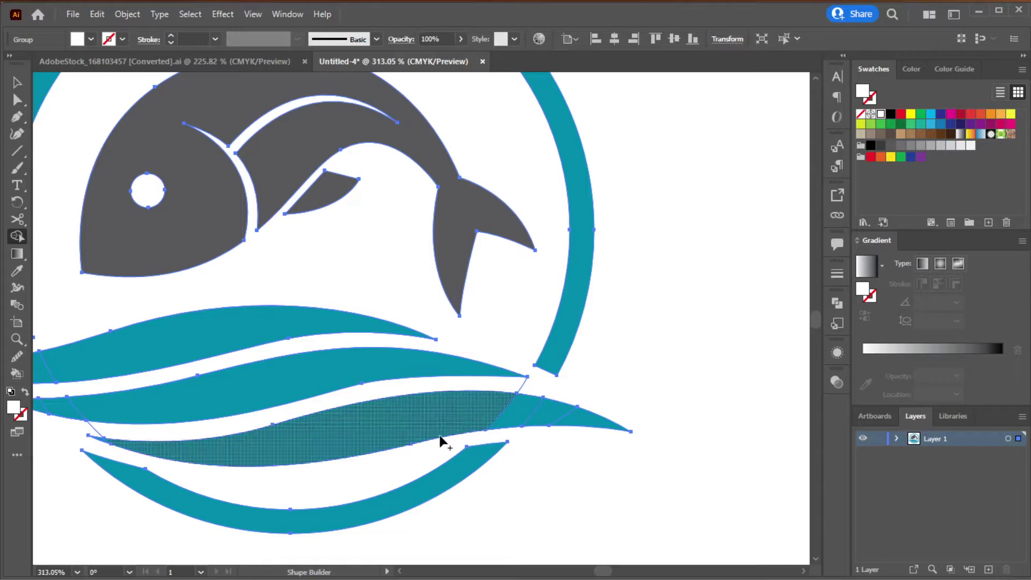
{"action": "left_click_drag", "start_coordinate": [440, 440], "coordinate": [616, 430]}
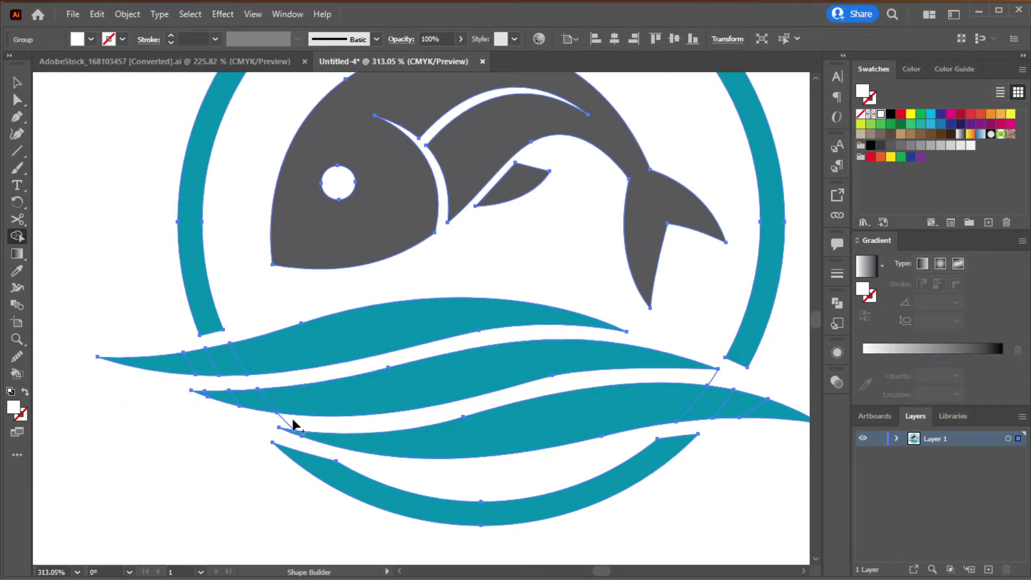
{"action": "left_click", "coordinate": [314, 421], "text": "alt"}
{"action": "left_click_drag", "start_coordinate": [492, 404], "coordinate": [371, 358]}
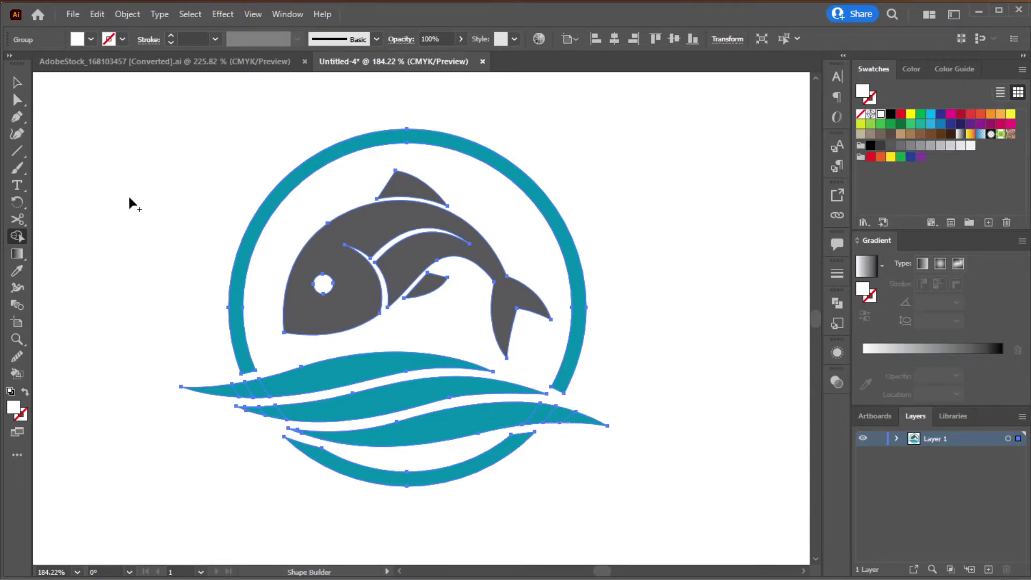
Step: Select every logo piece and unite them with Pathfinder into one teal shape
{"action": "key", "text": "v"}
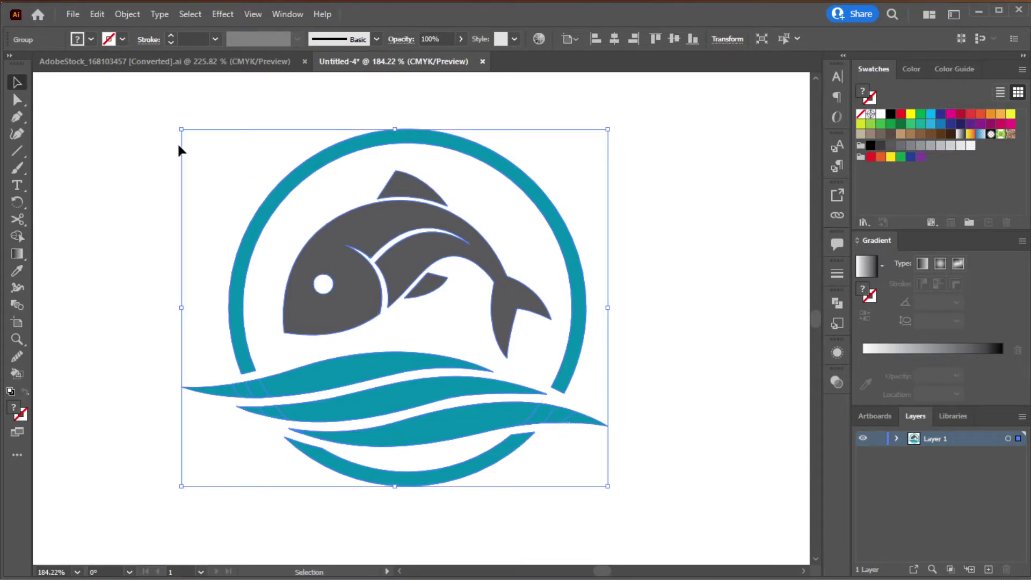
{"action": "left_click_drag", "start_coordinate": [131, 102], "coordinate": [667, 502]}
{"action": "left_click", "coordinate": [286, 14]}
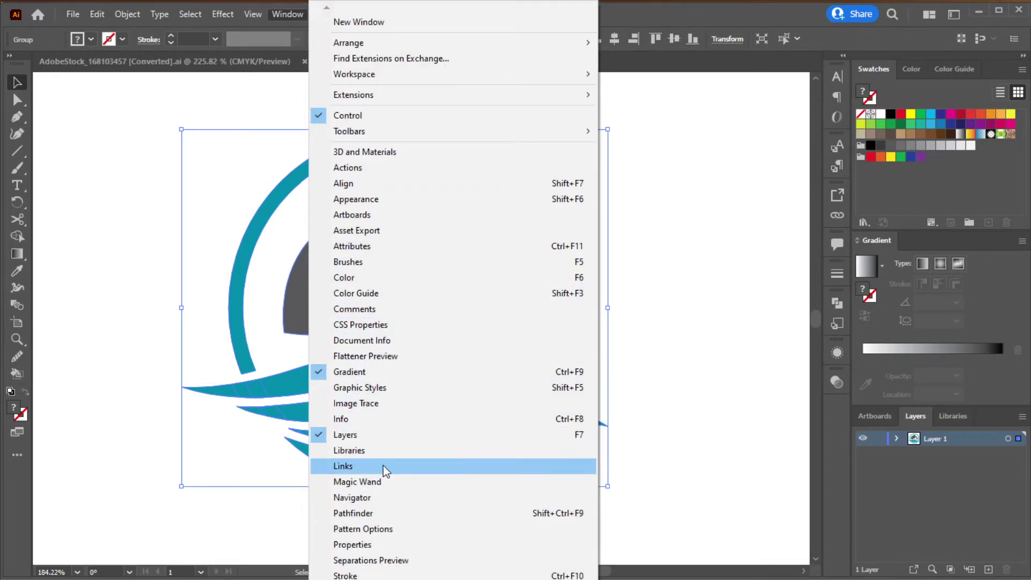
{"action": "left_click", "coordinate": [388, 514]}
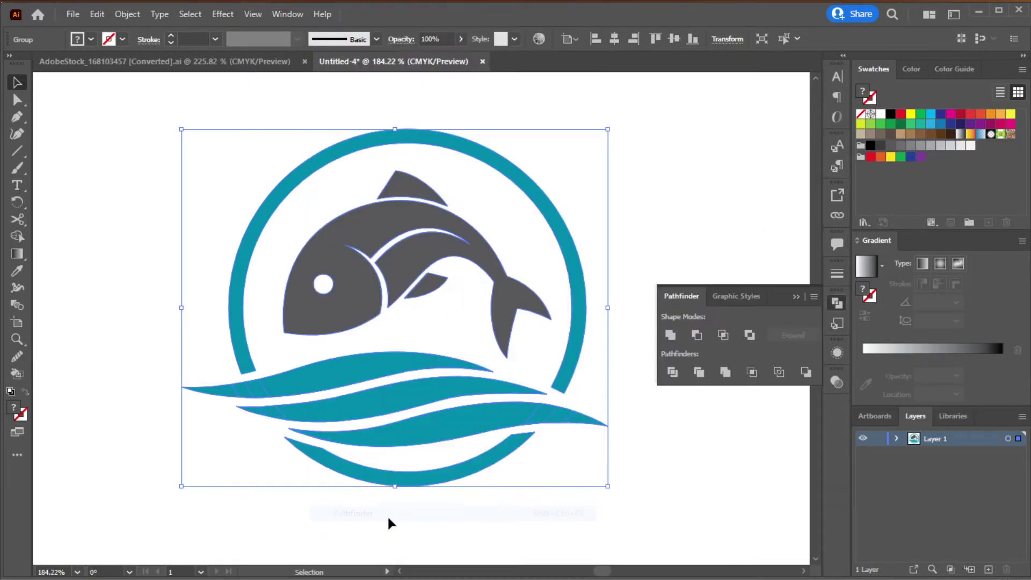
{"action": "left_click", "coordinate": [672, 336]}
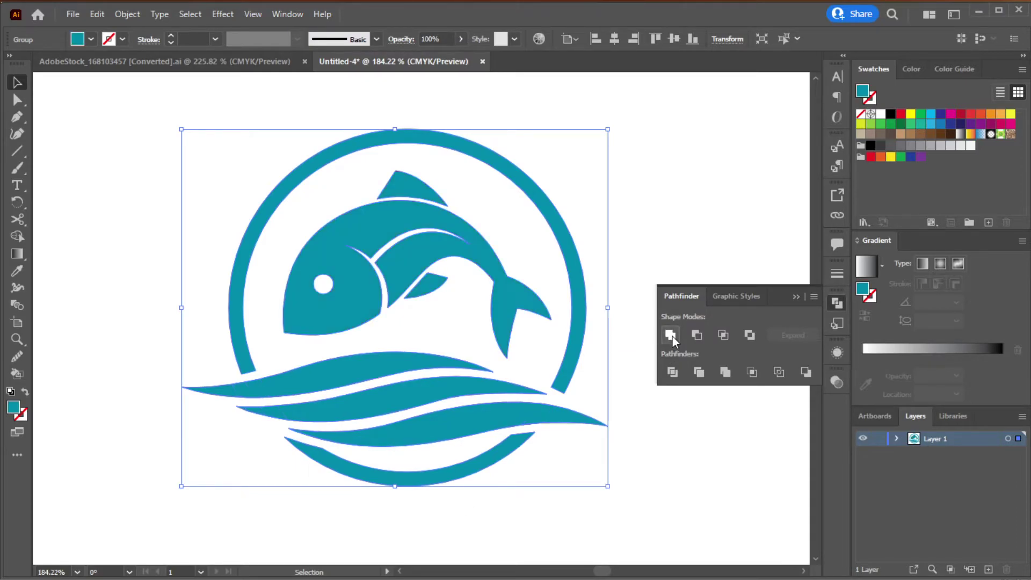
{"action": "left_click", "coordinate": [143, 282]}
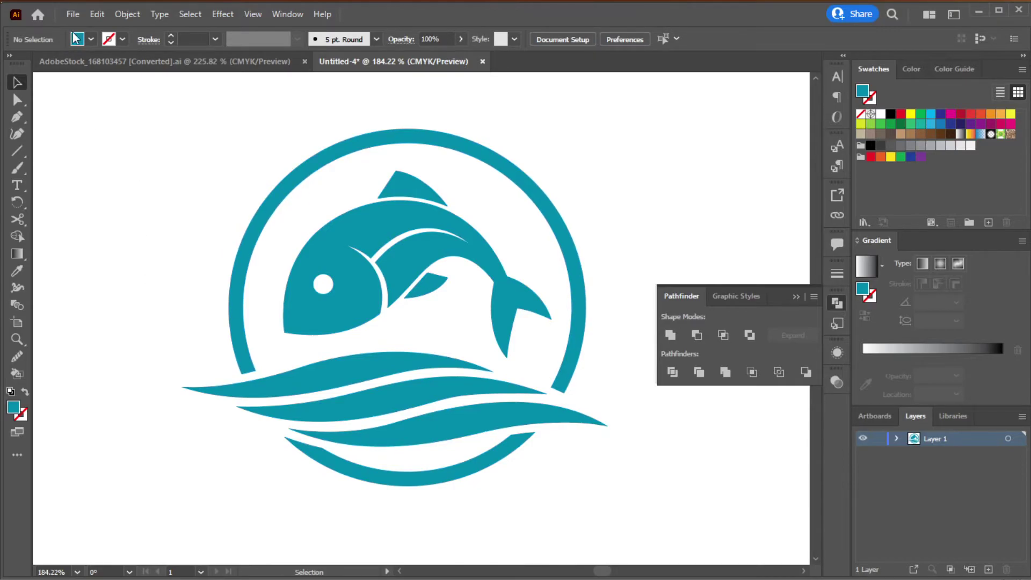
{"action": "left_click", "coordinate": [73, 15]}
{"action": "left_click", "coordinate": [80, 18]}
{"action": "left_click", "coordinate": [73, 14]}
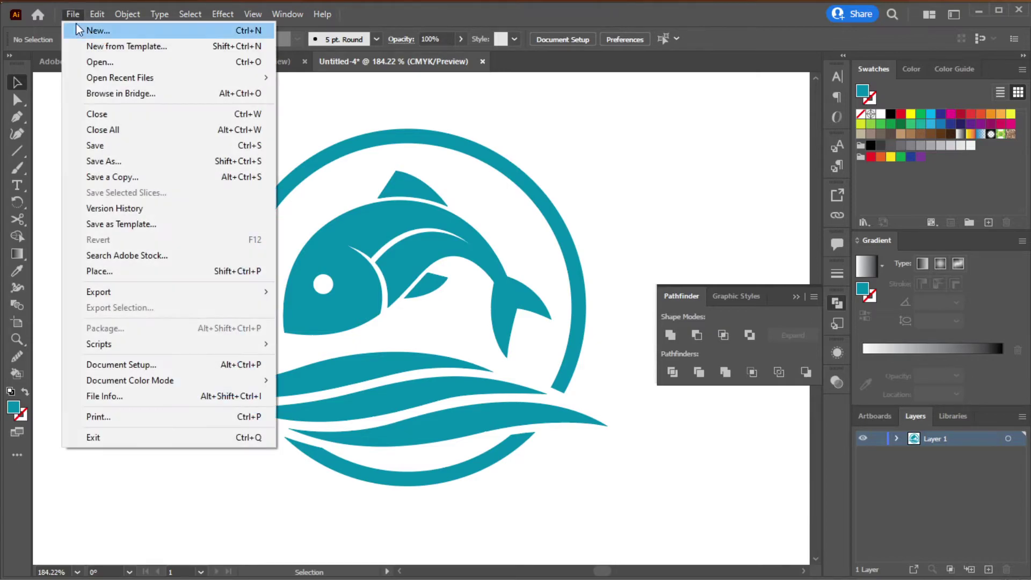
Step: Export the united logo as fish.dxf (Autodesk RealDWG) with default DXF options
{"action": "mouse_move", "coordinate": [161, 291]}
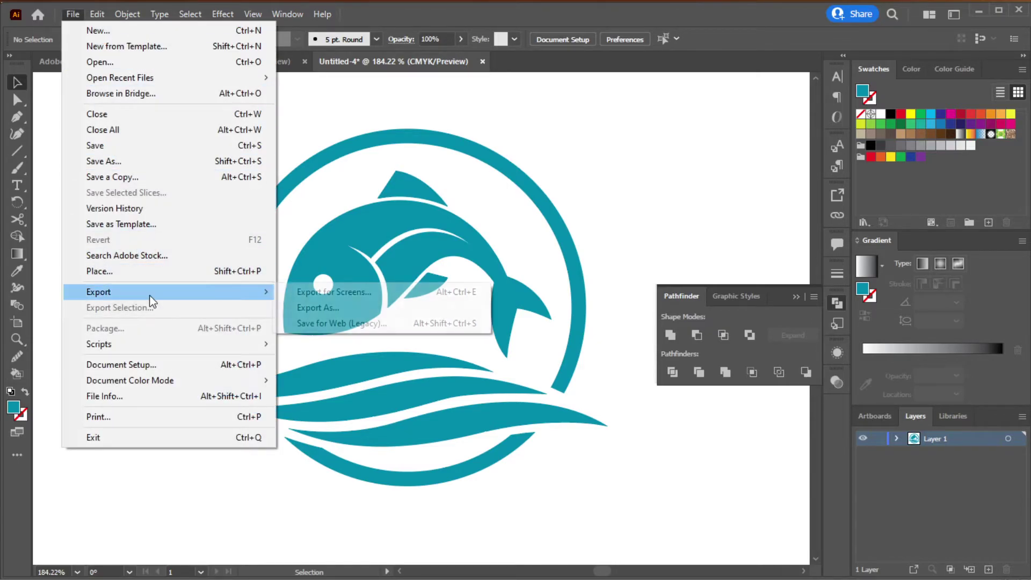
{"action": "left_click", "coordinate": [343, 307]}
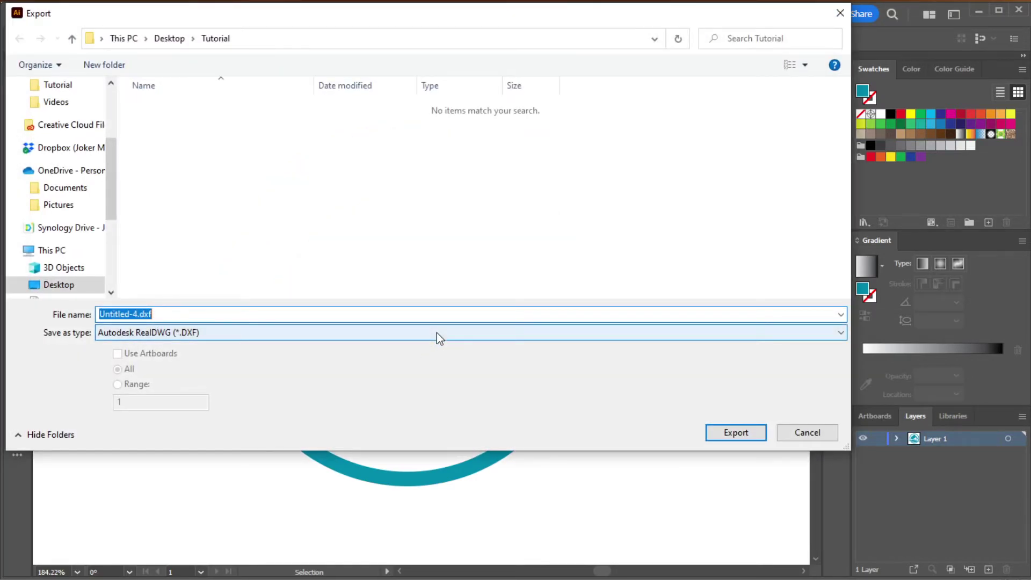
{"action": "type", "text": "fish"}
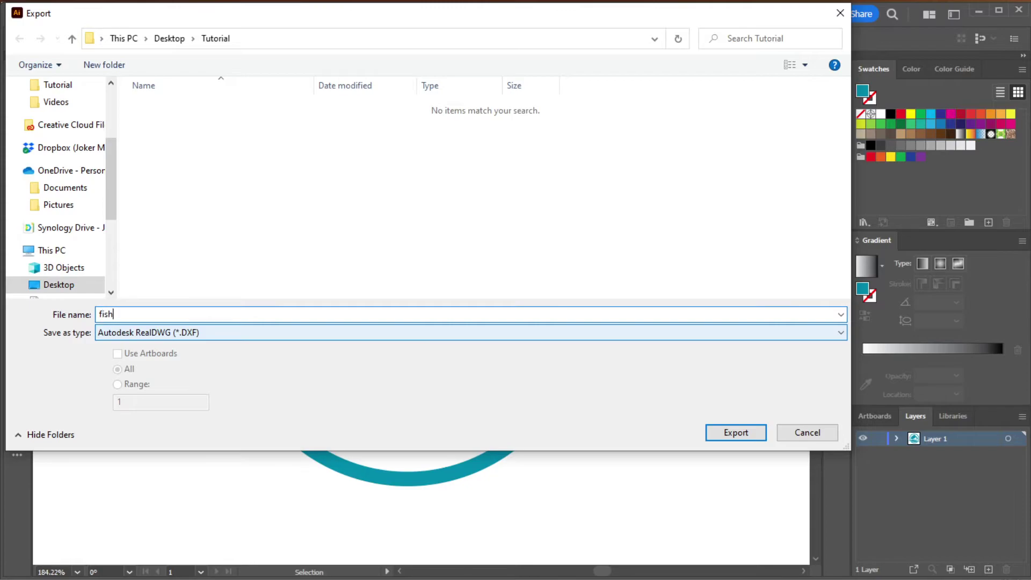
{"action": "left_click", "coordinate": [733, 432]}
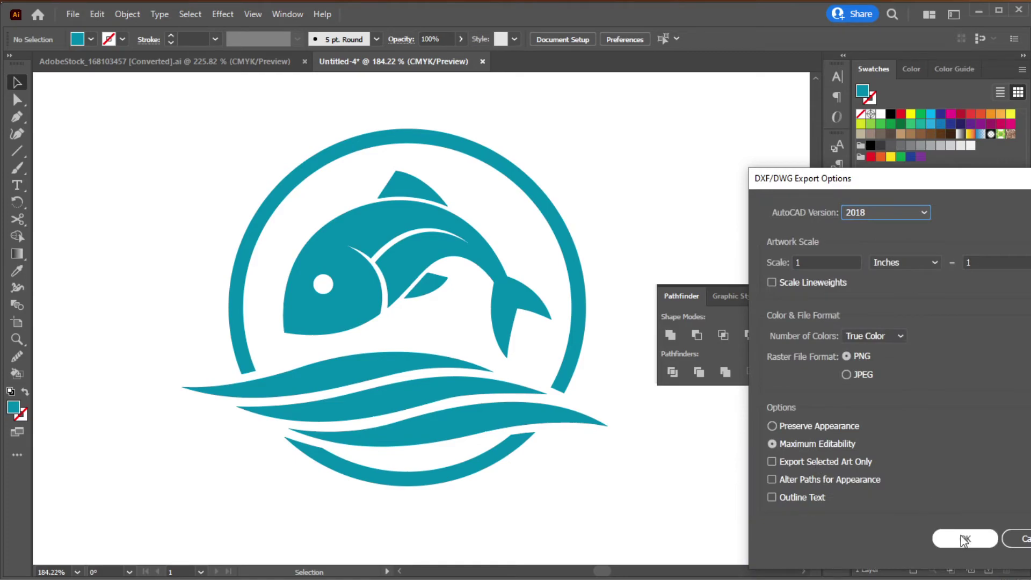
{"action": "left_click", "coordinate": [961, 536]}
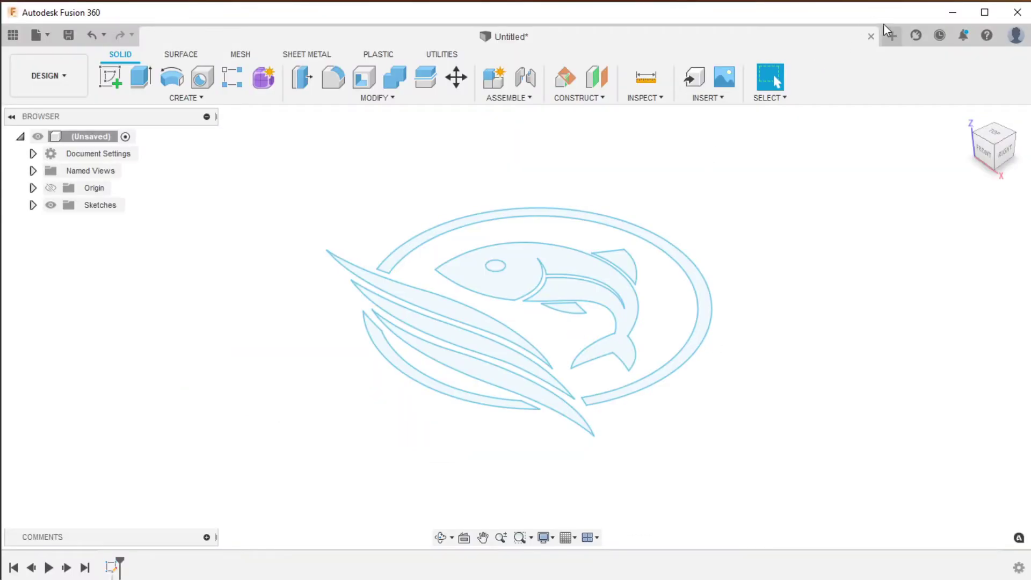
Step: Start a new Fusion 360 design and add a new component named fish
{"action": "left_click", "coordinate": [891, 35]}
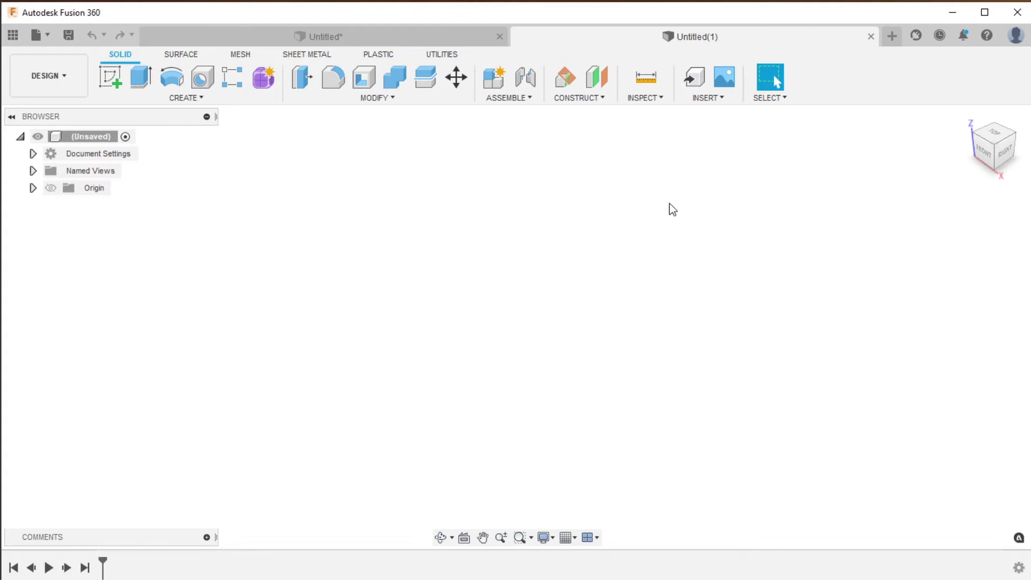
{"action": "left_click", "coordinate": [527, 98]}
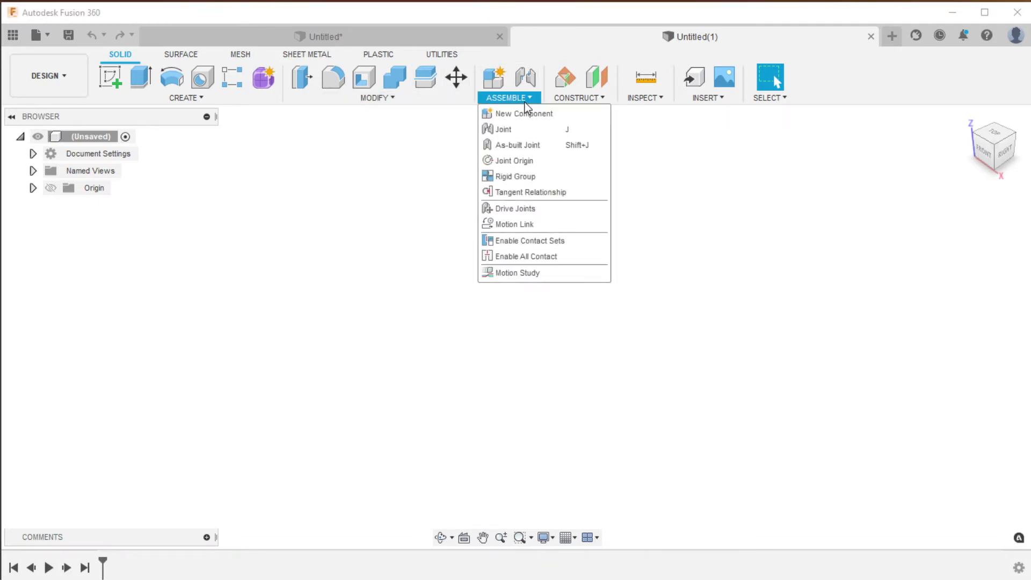
{"action": "left_click", "coordinate": [524, 113]}
{"action": "left_click", "coordinate": [888, 272]}
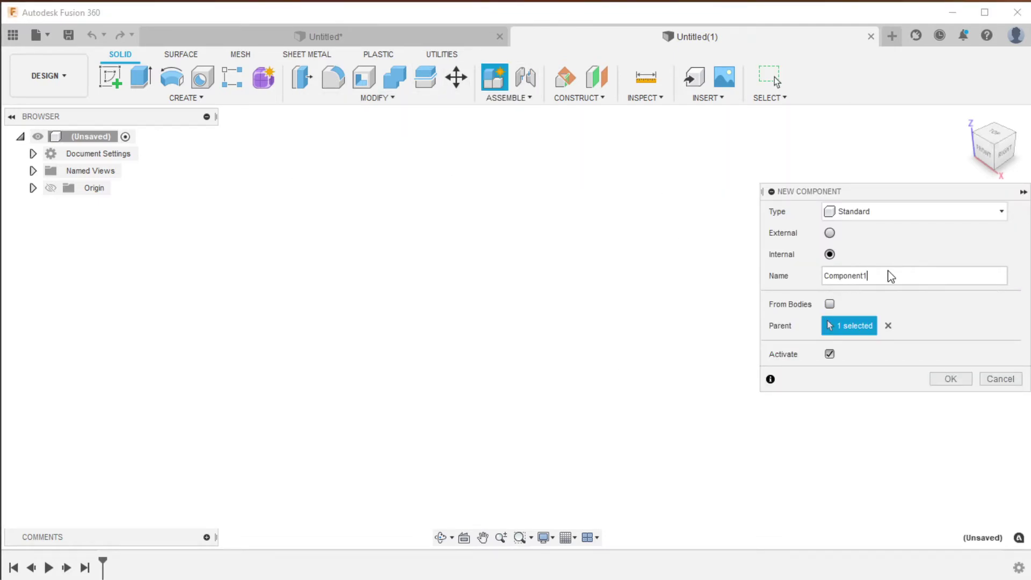
{"action": "key", "text": "ctrl+a"}
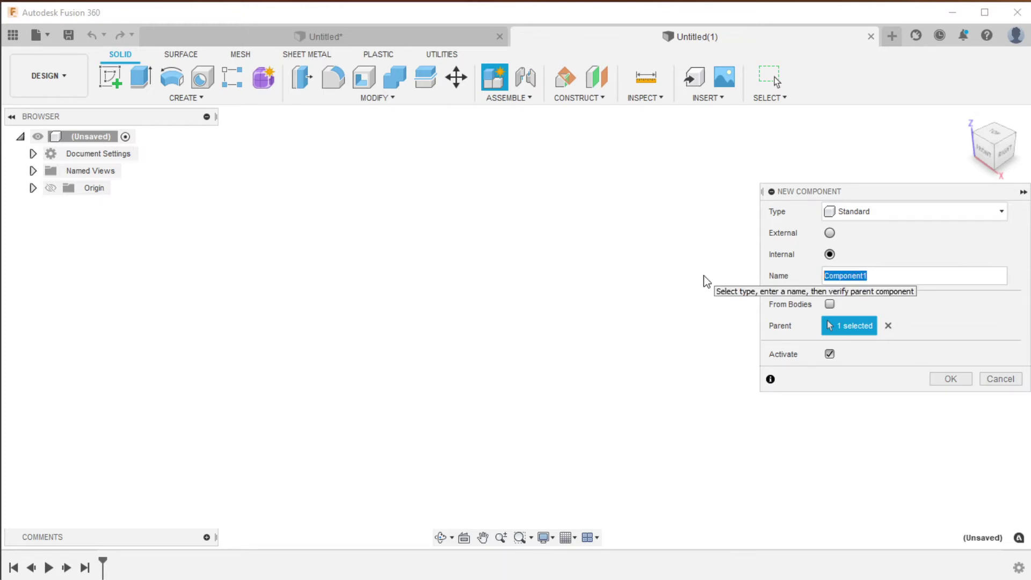
{"action": "type", "text": "fish"}
{"action": "key", "text": "Return"}
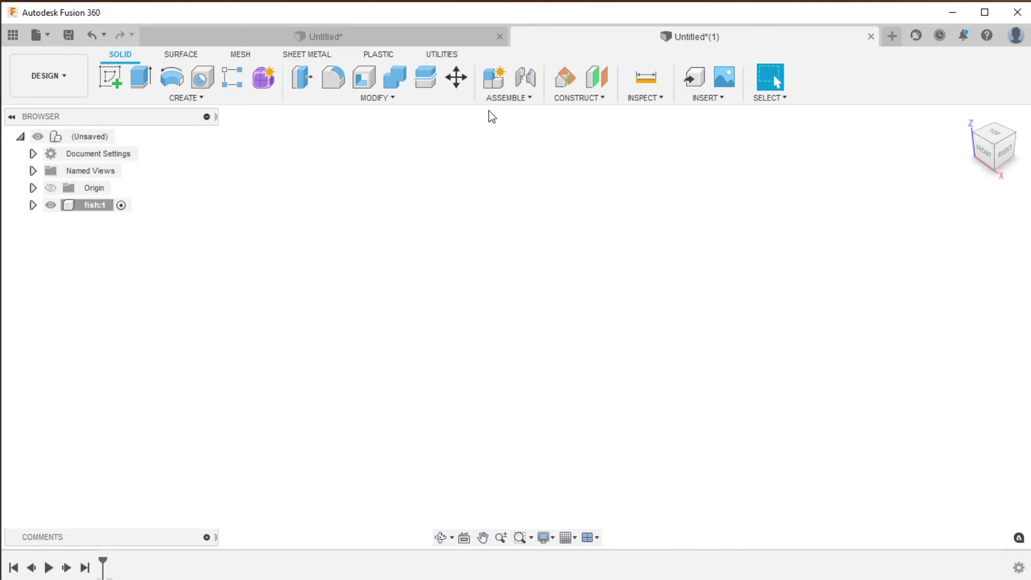
Step: Start Insert DXF on the XY plane and load fish.dxf as its file
{"action": "left_click", "coordinate": [703, 97]}
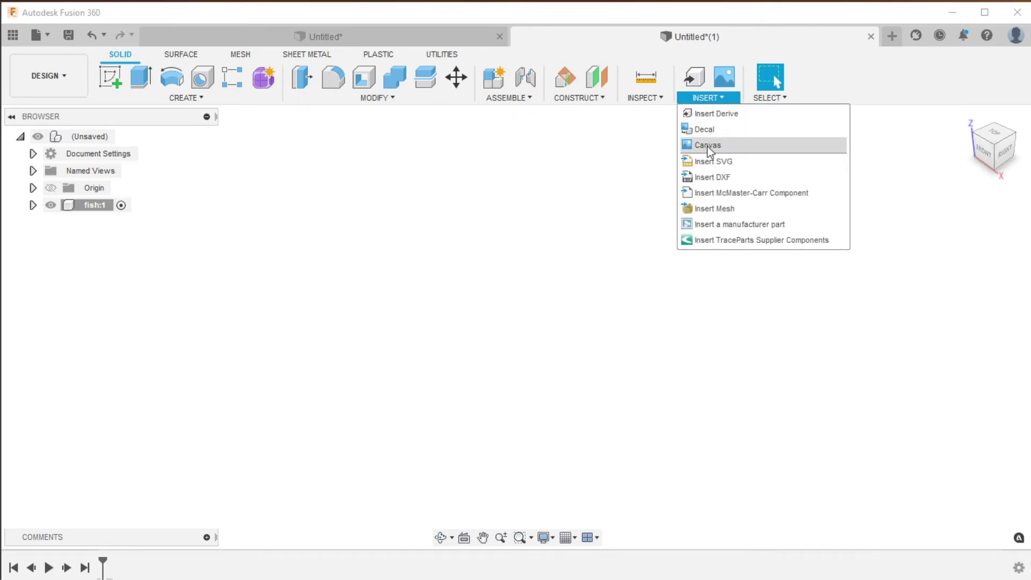
{"action": "left_click", "coordinate": [712, 175]}
{"action": "left_click", "coordinate": [599, 328]}
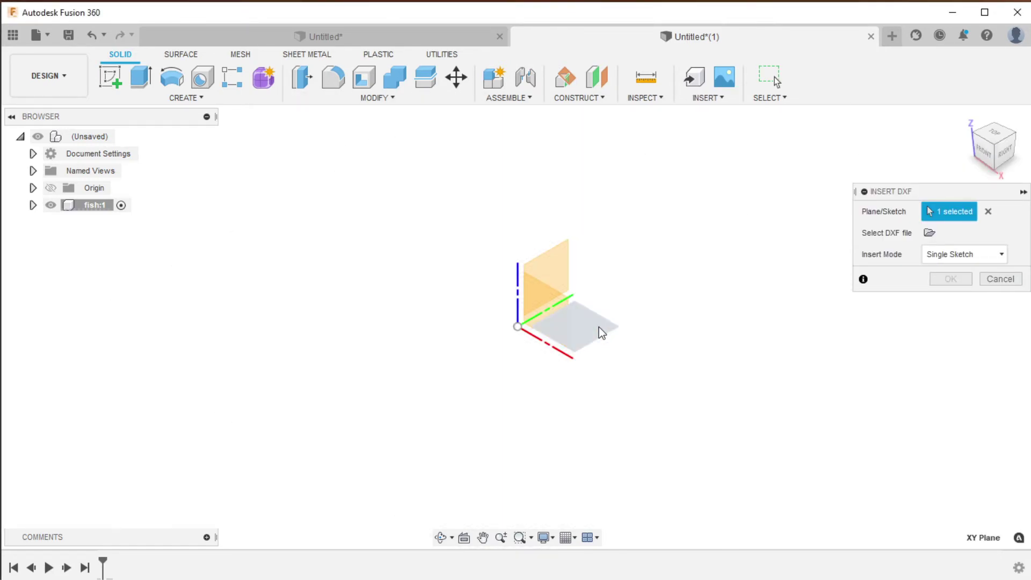
{"action": "left_click", "coordinate": [930, 233]}
{"action": "left_click", "coordinate": [192, 129]}
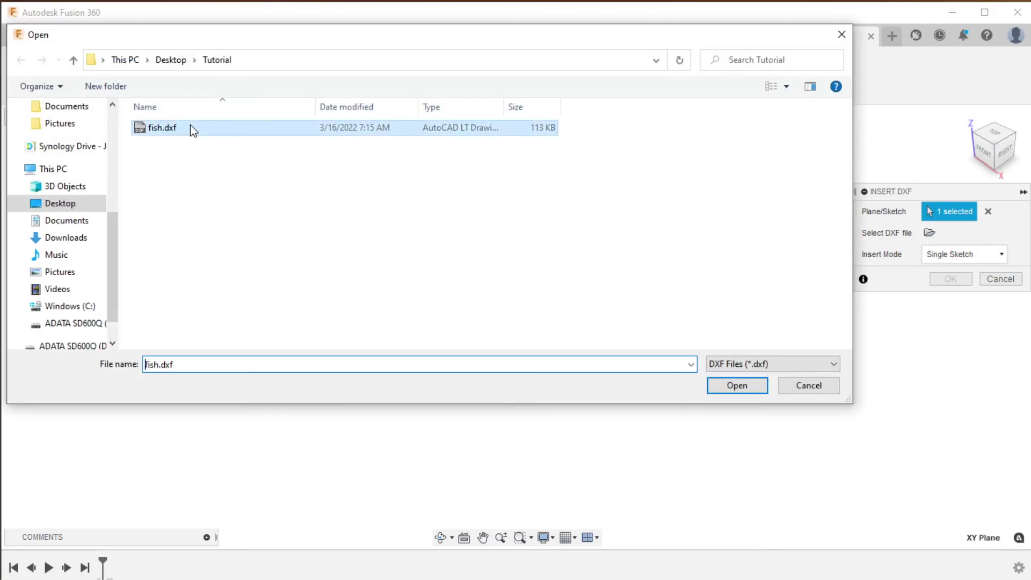
{"action": "double_click", "coordinate": [191, 127]}
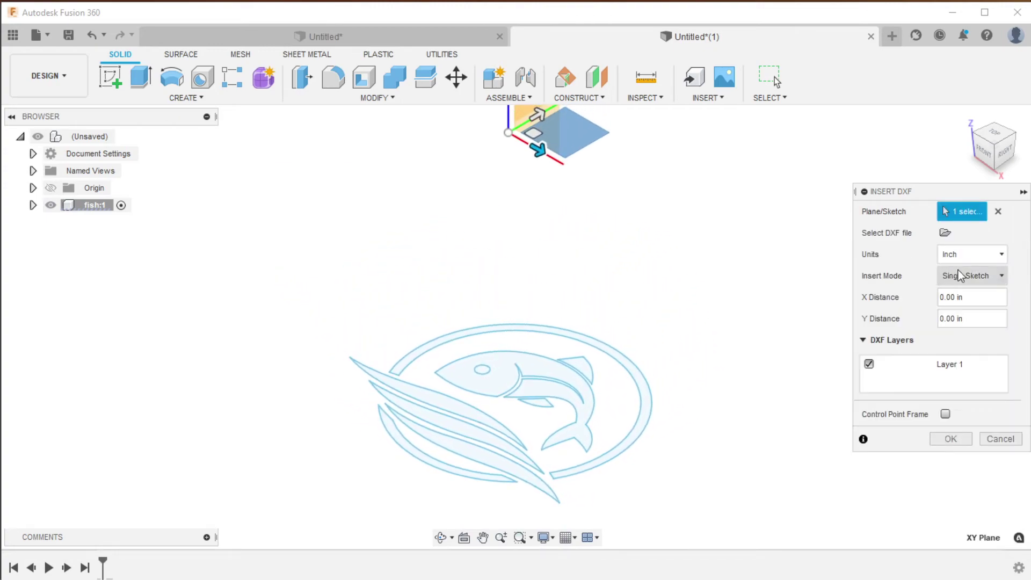
{"action": "left_click", "coordinate": [950, 439]}
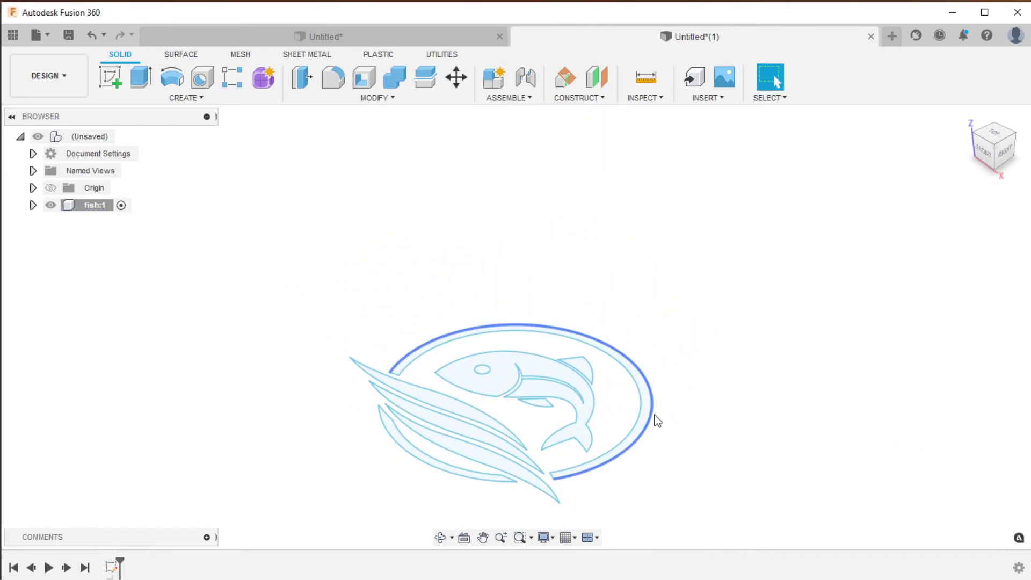
{"action": "scroll", "coordinate": [729, 383], "scroll_direction": "down", "scroll_amount": 3}
{"action": "scroll", "coordinate": [689, 328], "scroll_direction": "up", "scroll_amount": 2}
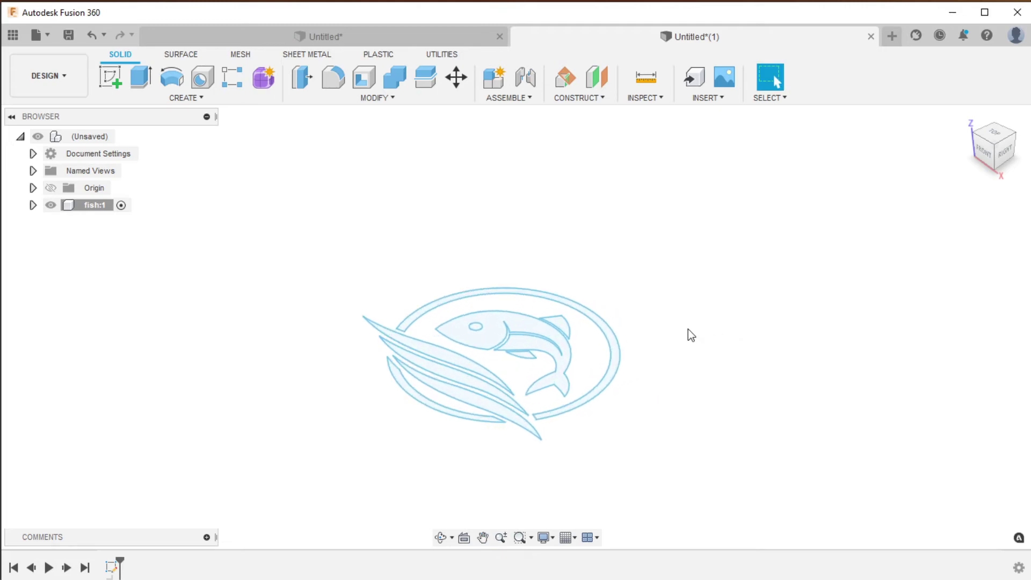
{"action": "scroll", "coordinate": [526, 326], "scroll_direction": "down", "scroll_amount": 1}
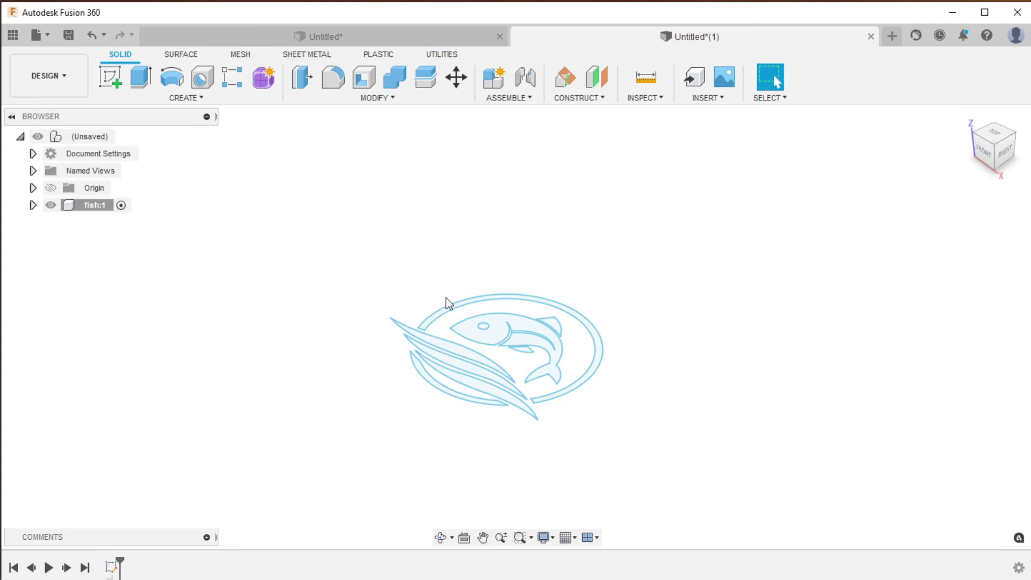
{"action": "scroll", "coordinate": [548, 346], "scroll_direction": "down", "scroll_amount": 2}
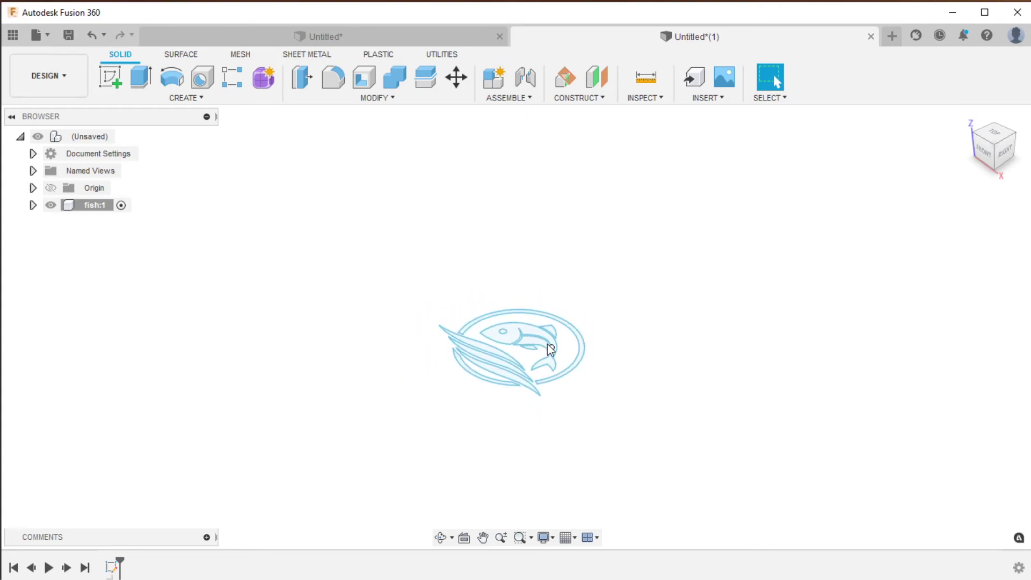
{"action": "scroll", "coordinate": [572, 314], "scroll_direction": "down", "scroll_amount": 1}
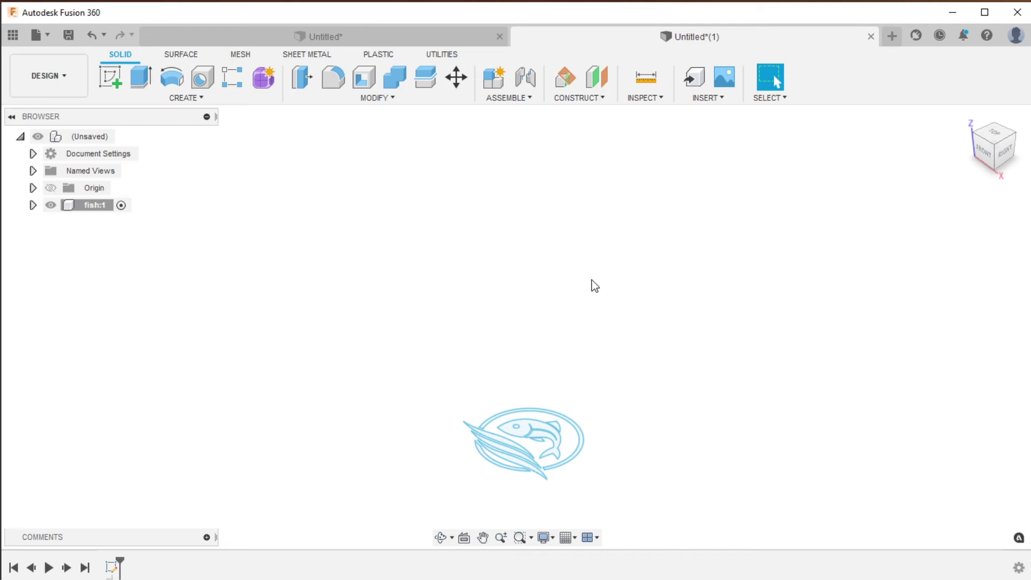
{"action": "mouse_move", "coordinate": [584, 295]}
{"action": "middle_mouse_down"}
{"action": "mouse_move", "coordinate": [571, 306]}
{"action": "mouse_move", "coordinate": [579, 290]}
{"action": "middle_mouse_up"}
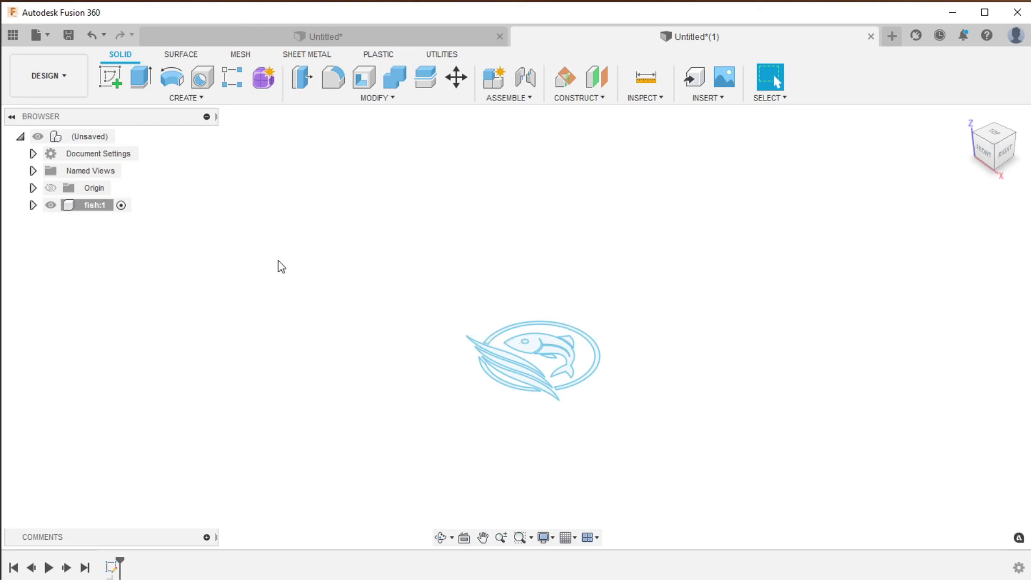
{"action": "key", "text": "m"}
{"action": "left_click_drag", "start_coordinate": [461, 270], "coordinate": [663, 440]}
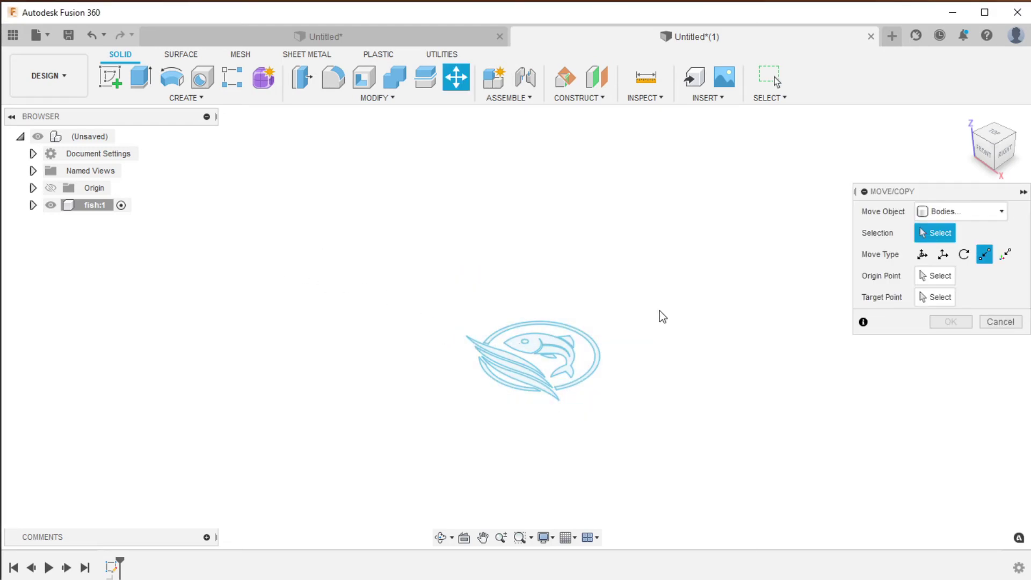
{"action": "mouse_move", "coordinate": [644, 258]}
{"action": "left_mouse_down"}
{"action": "mouse_move", "coordinate": [437, 426]}
{"action": "mouse_move", "coordinate": [356, 454]}
{"action": "left_mouse_up"}
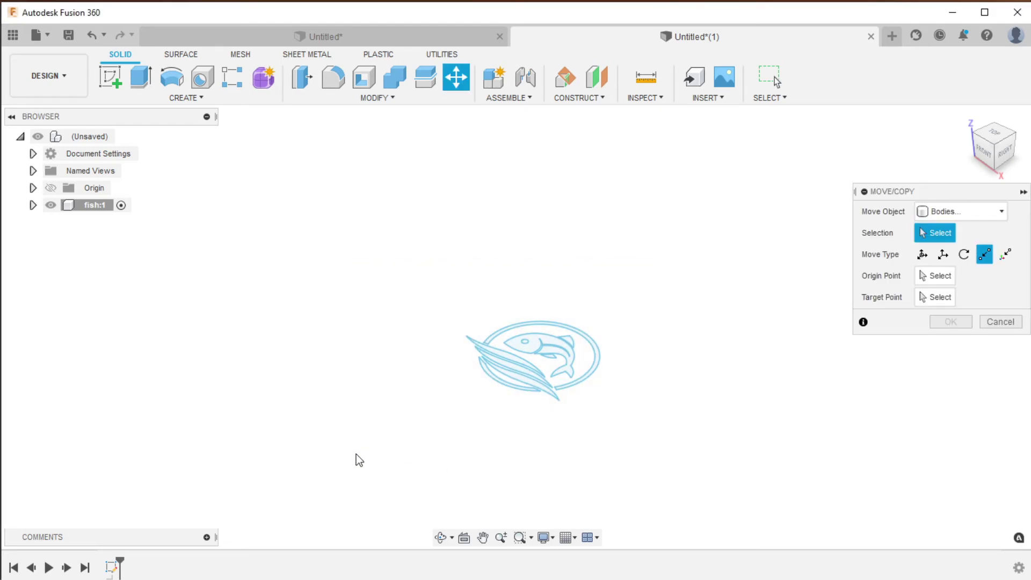
{"action": "left_click", "coordinate": [943, 214]}
{"action": "left_click", "coordinate": [950, 277]}
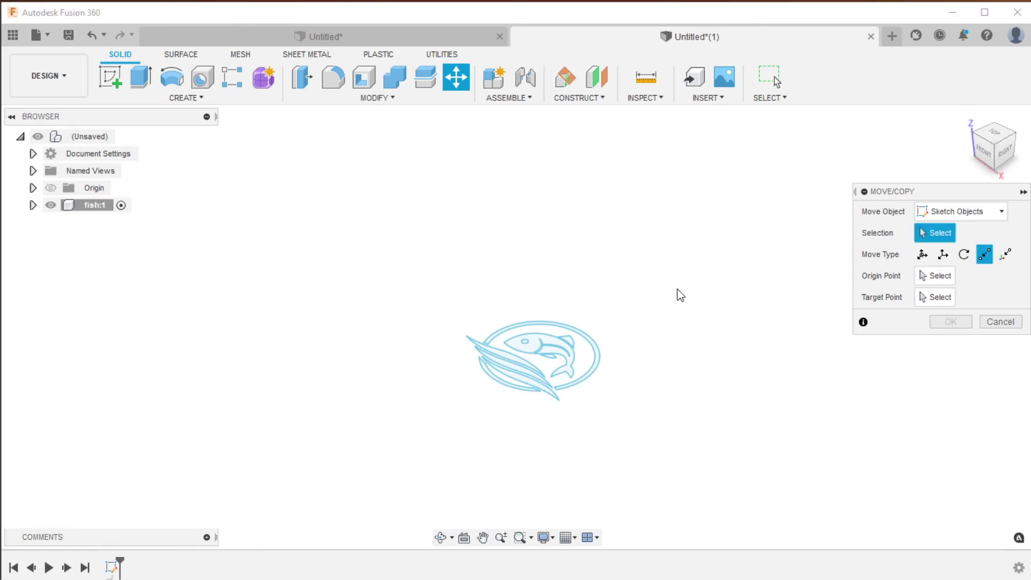
{"action": "mouse_move", "coordinate": [732, 276]}
{"action": "left_mouse_down"}
{"action": "mouse_move", "coordinate": [457, 379]}
{"action": "mouse_move", "coordinate": [447, 412]}
{"action": "left_mouse_up"}
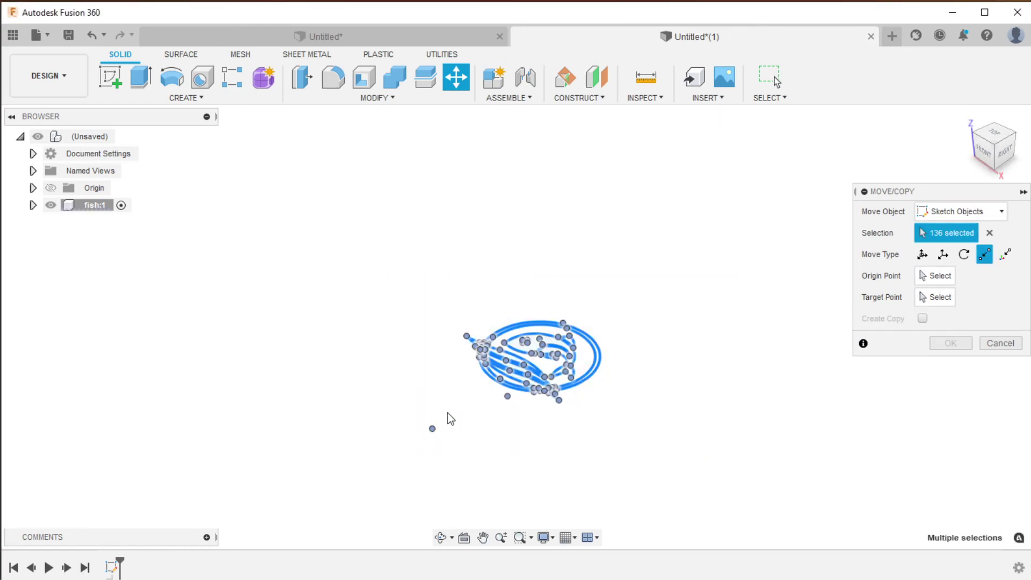
{"action": "left_click", "coordinate": [991, 343]}
{"action": "scroll", "coordinate": [617, 338], "scroll_direction": "up", "scroll_amount": 3}
Step: Extrude all fish sketch profiles except the eye to 0.01 in thick
{"action": "middle_click_drag", "start_coordinate": [538, 333], "coordinate": [649, 241]}
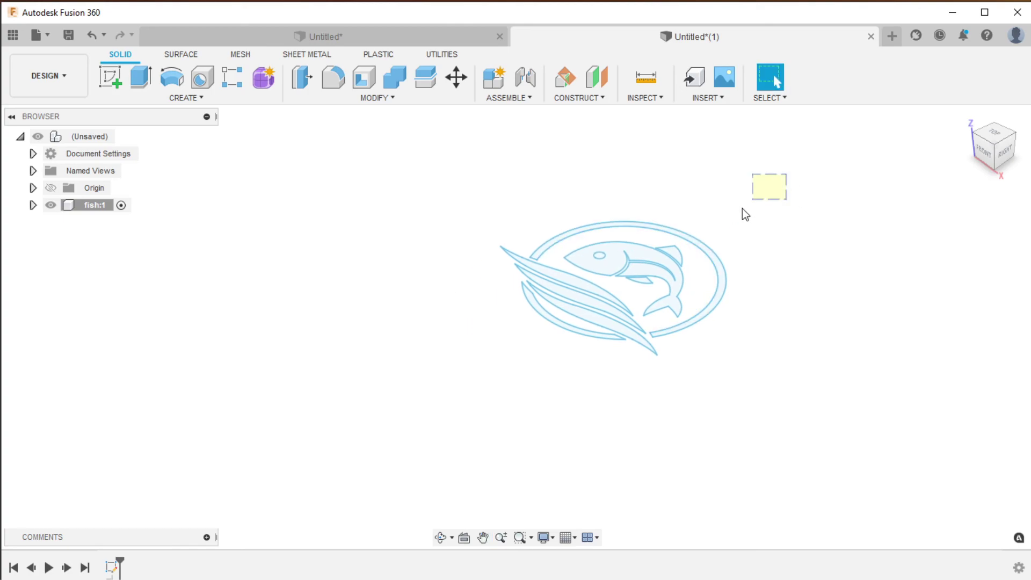
{"action": "left_click_drag", "start_coordinate": [742, 208], "coordinate": [455, 407]}
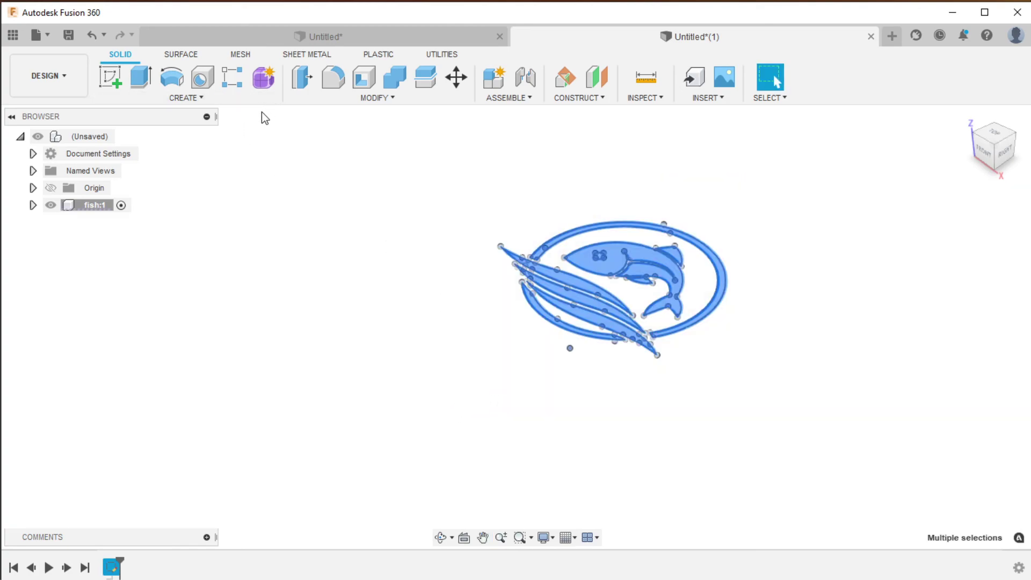
{"action": "key", "text": "e"}
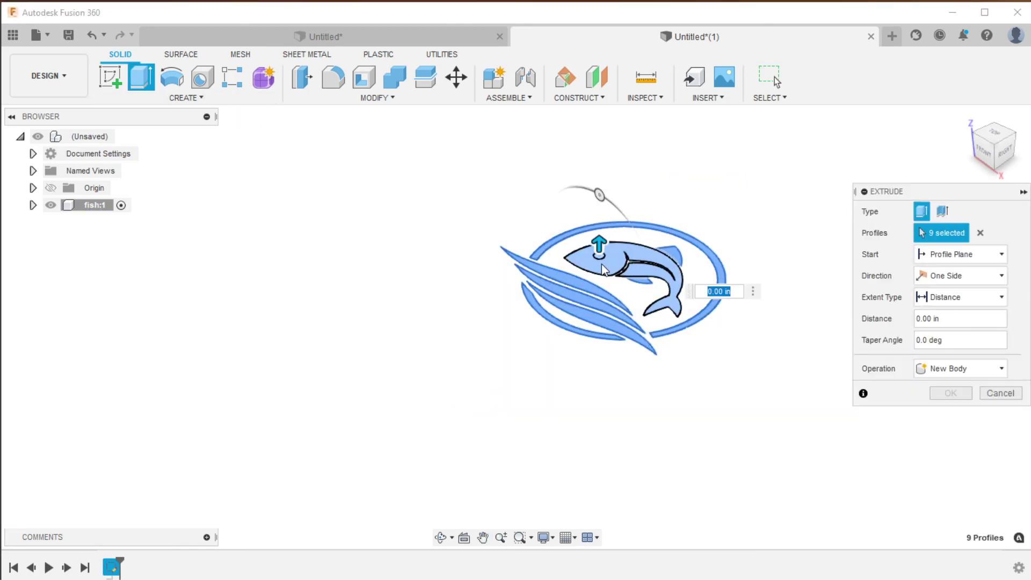
{"action": "scroll", "coordinate": [587, 259], "scroll_direction": "up", "scroll_amount": 3}
{"action": "scroll", "coordinate": [591, 257], "scroll_direction": "up", "scroll_amount": 2}
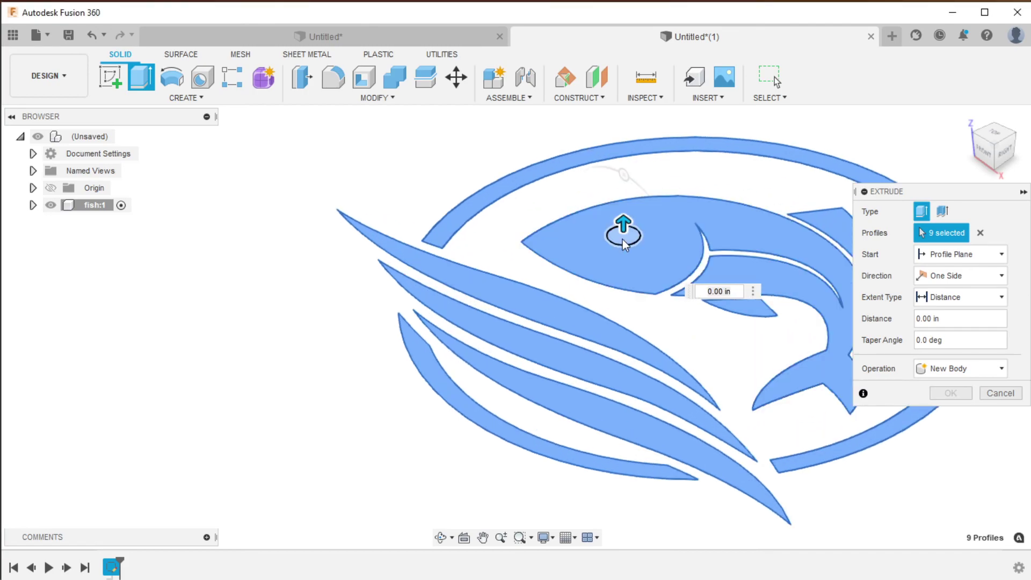
{"action": "left_click", "coordinate": [622, 237]}
{"action": "scroll", "coordinate": [618, 252], "scroll_direction": "down", "scroll_amount": 5}
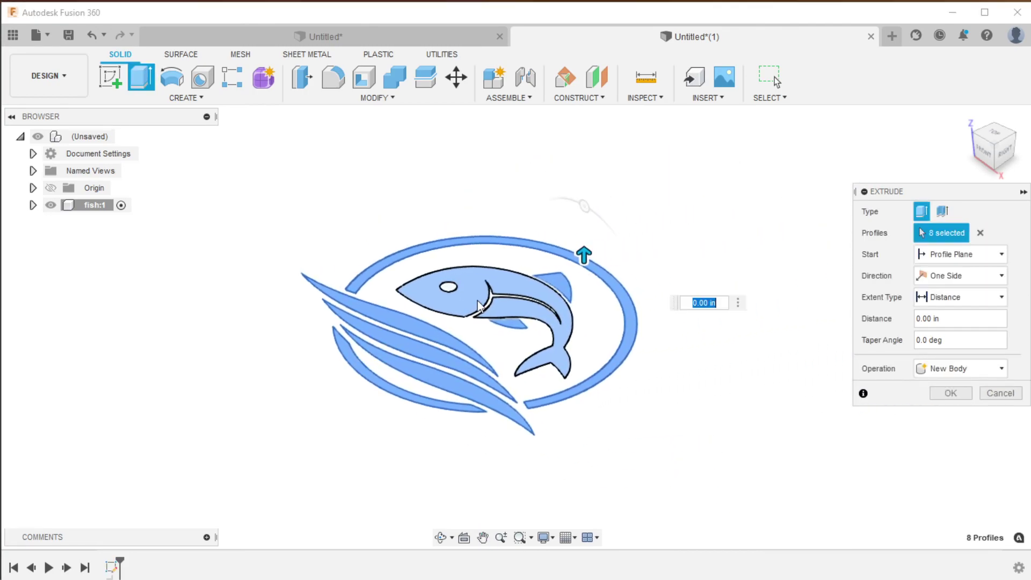
{"action": "type", "text": ".01"}
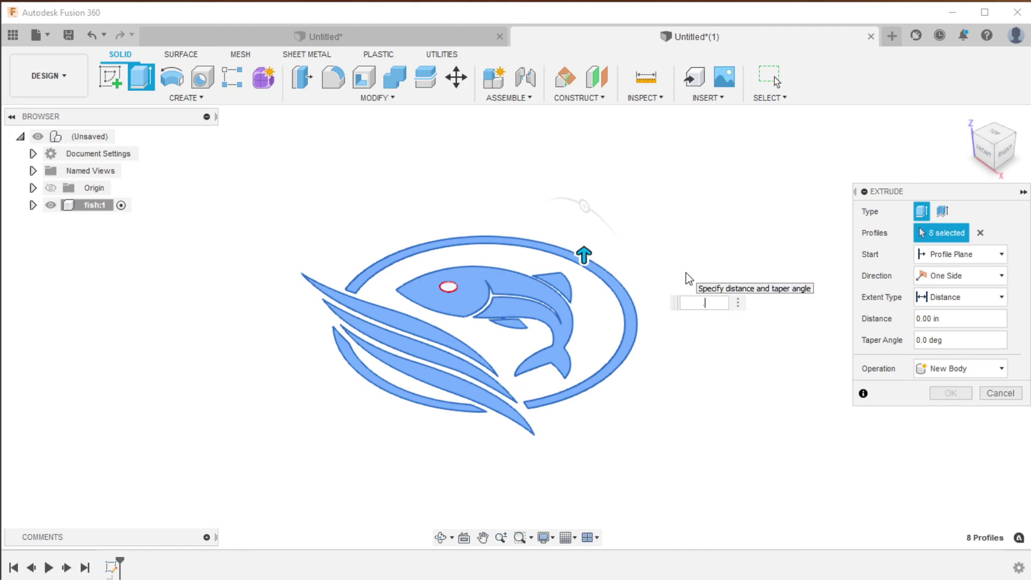
{"action": "key", "text": "Return"}
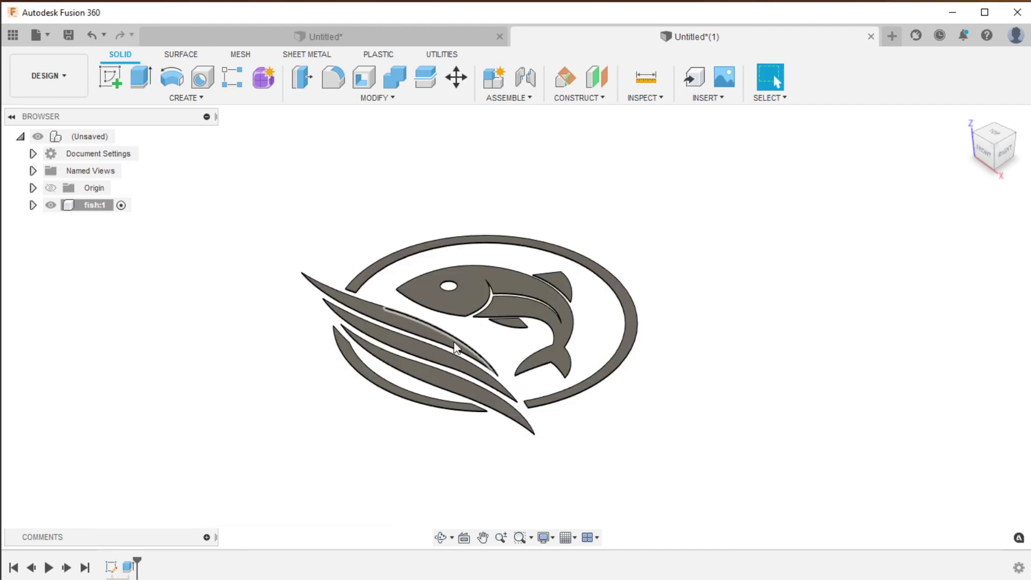
{"action": "middle_click_drag", "start_coordinate": [451, 341], "coordinate": [603, 330]}
{"action": "scroll", "coordinate": [671, 287], "scroll_direction": "down", "scroll_amount": 1}
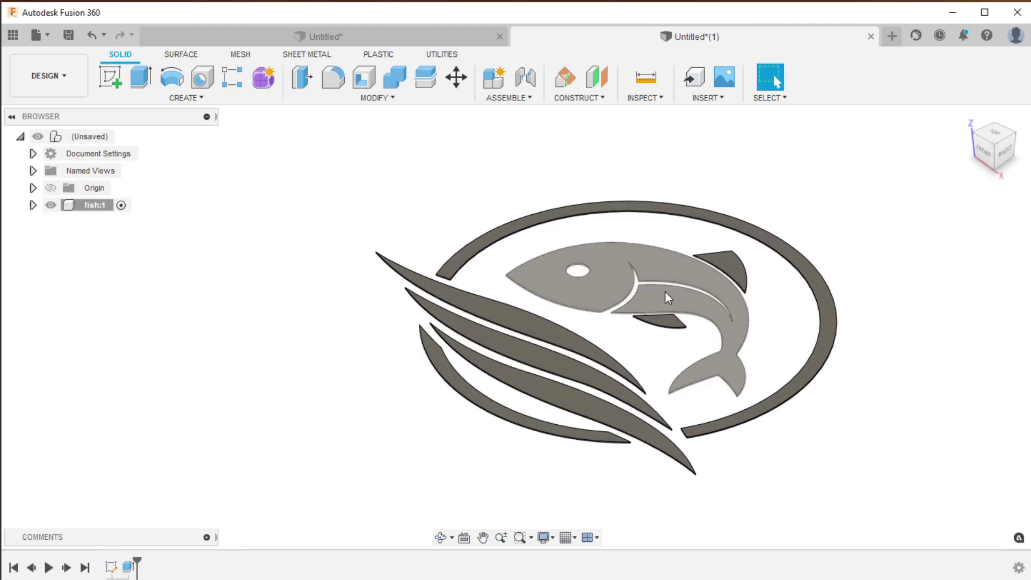
{"action": "middle_click_drag", "start_coordinate": [712, 286], "coordinate": [627, 306]}
{"action": "scroll", "coordinate": [627, 306], "scroll_direction": "down", "scroll_amount": 1}
{"action": "scroll", "coordinate": [593, 306], "scroll_direction": "up", "scroll_amount": 3}
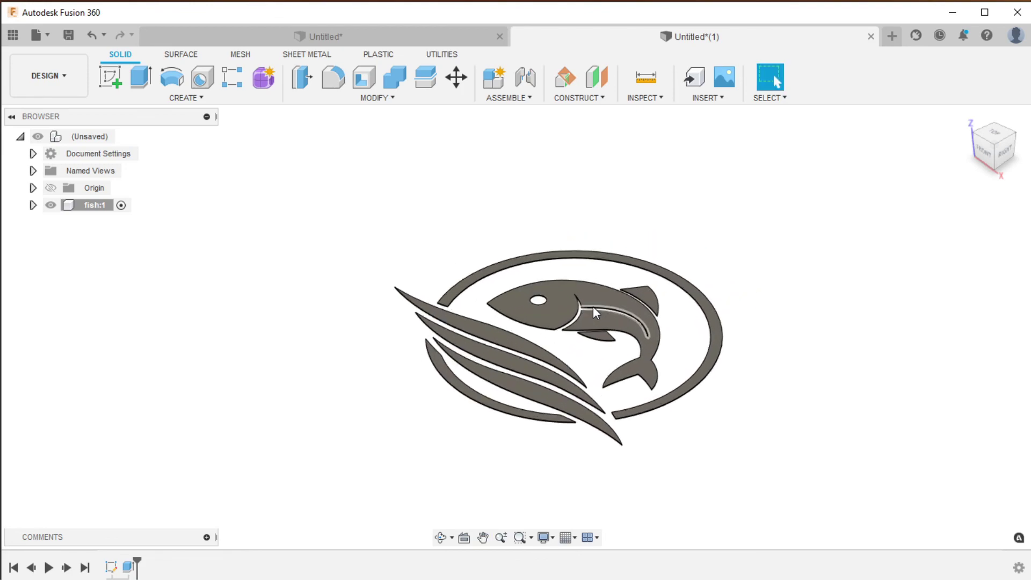